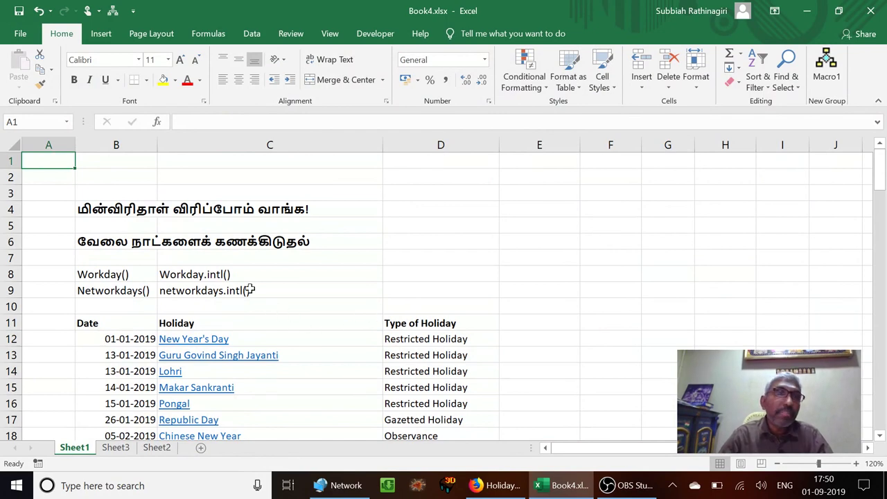
Examine the worksheet heading and the four listed functions: Workday, Workday.intl, Networkdays and networkdays.intl
left_click(102, 239)
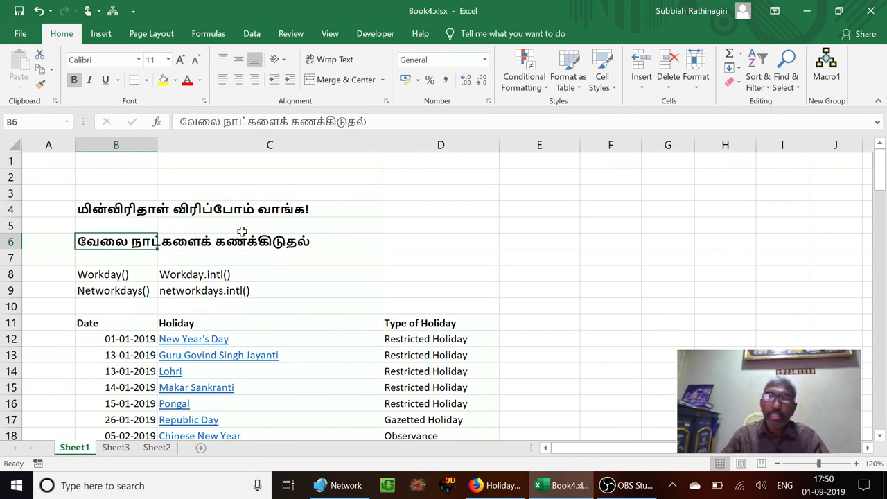
key("Down")
key("Down")
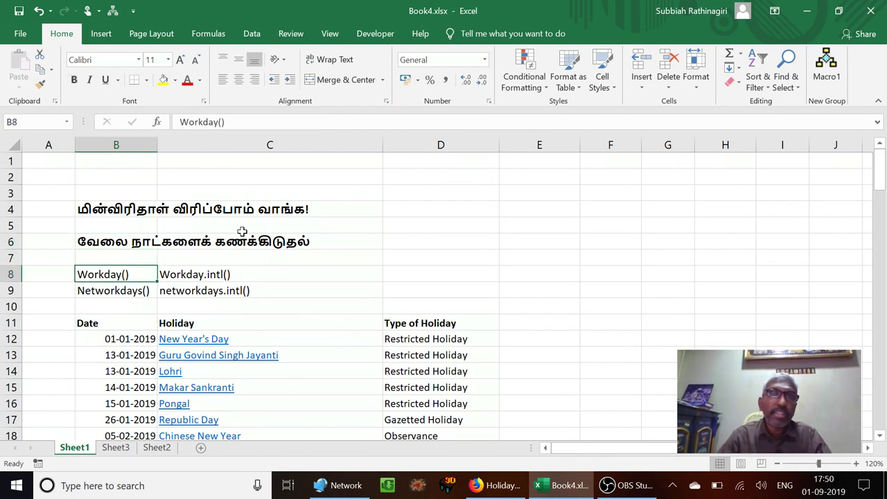
key("shift+Down")
key("shift+Right")
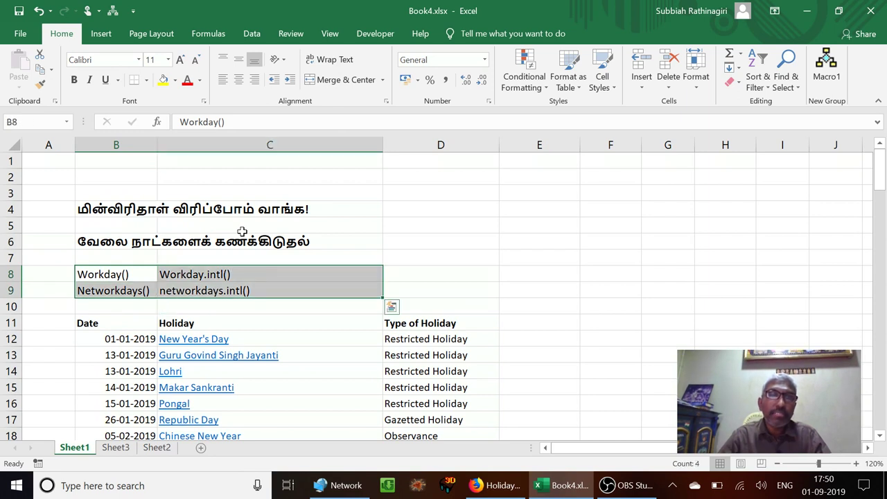
key("shift+Left")
key("shift+Up")
key("Down")
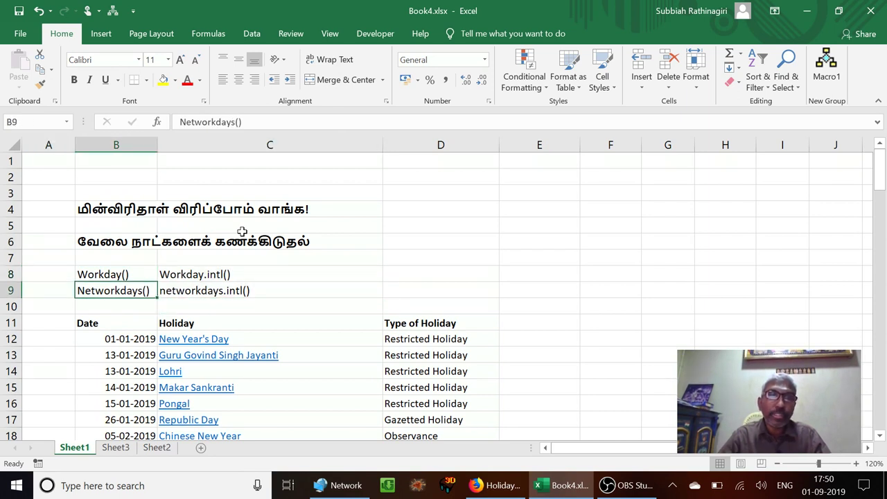
key("Up")
key("Right")
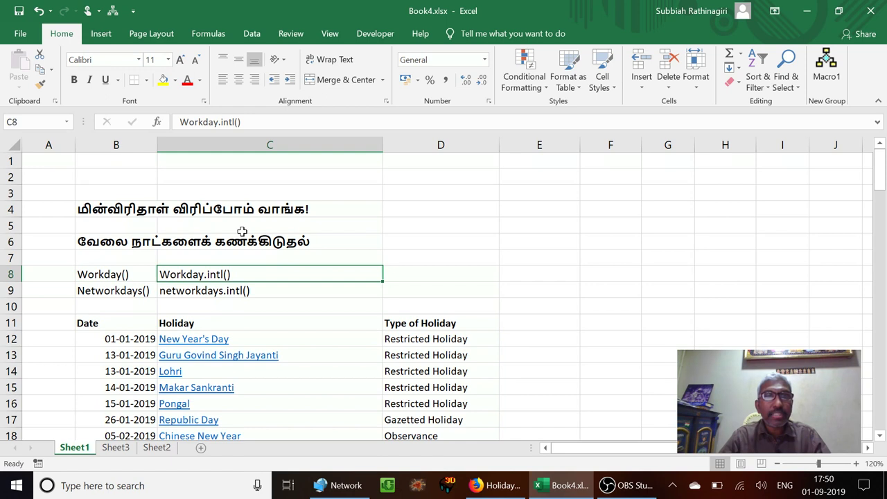
key("Down")
key("Up")
key("Left")
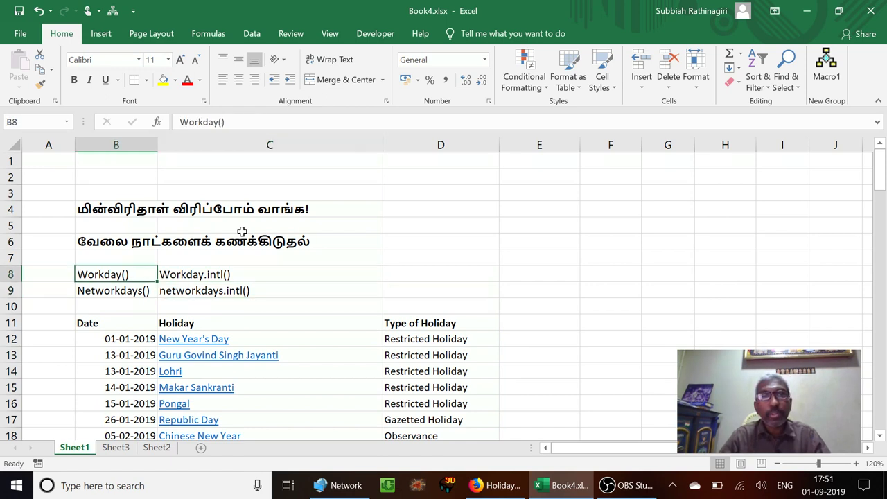
key("Down")
key("Up")
key("Down")
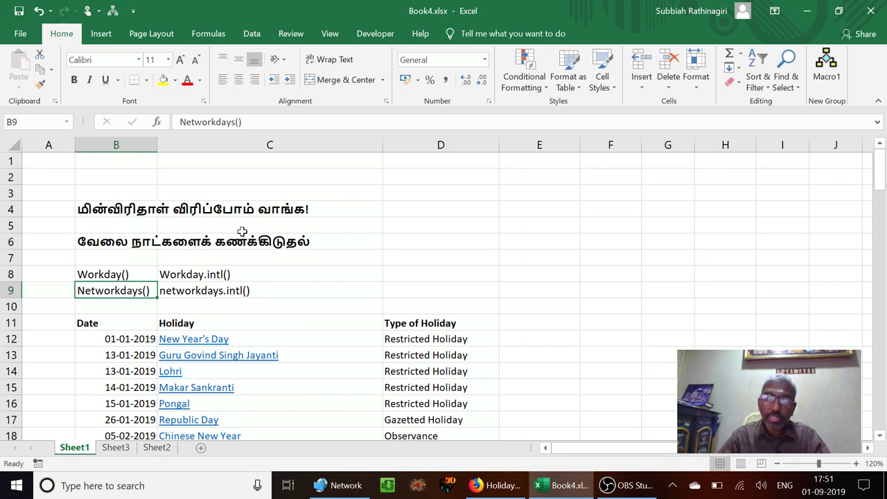
key("Up")
key("Right")
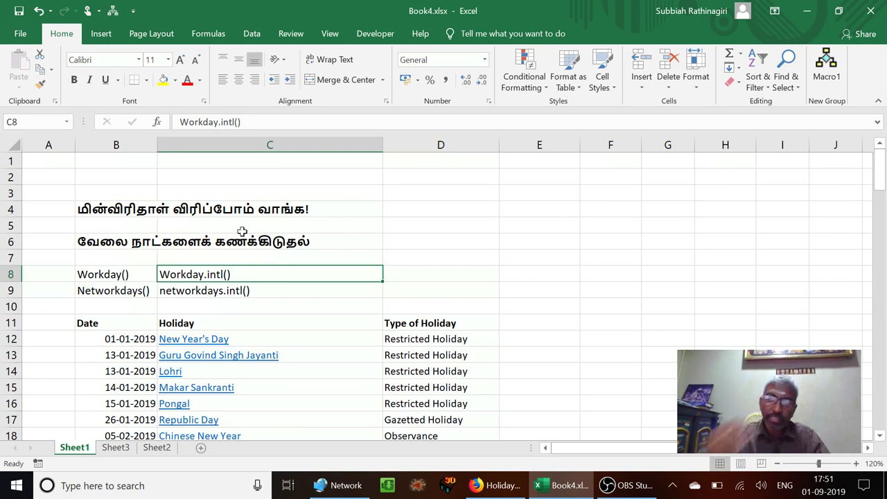
key("Down")
key("Up")
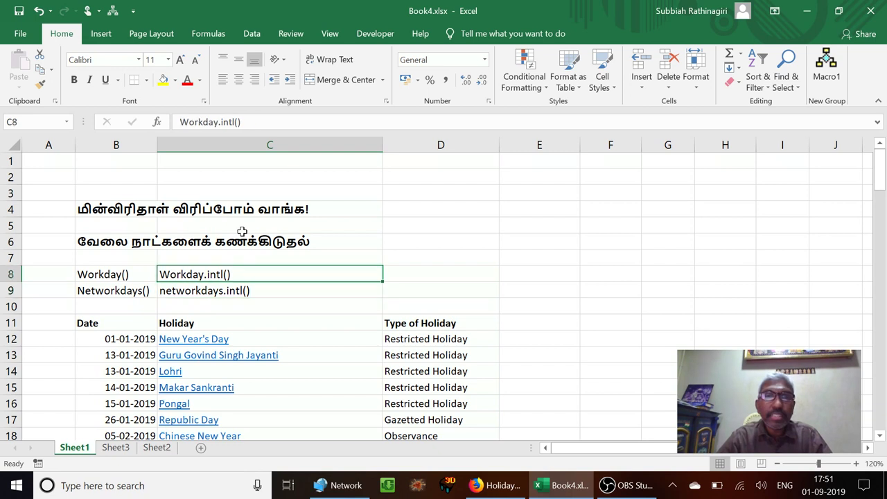
key("Down")
key("Up")
key("shift+Down")
key("Up")
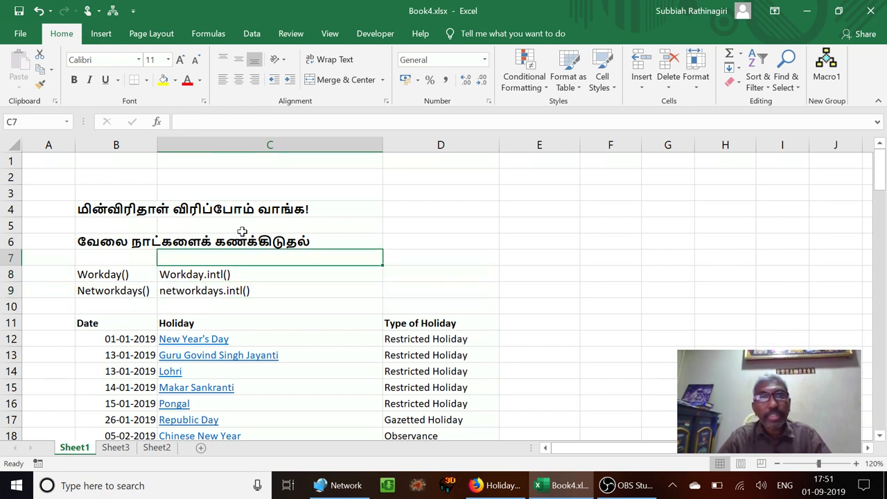
key("Down")
key("Down")
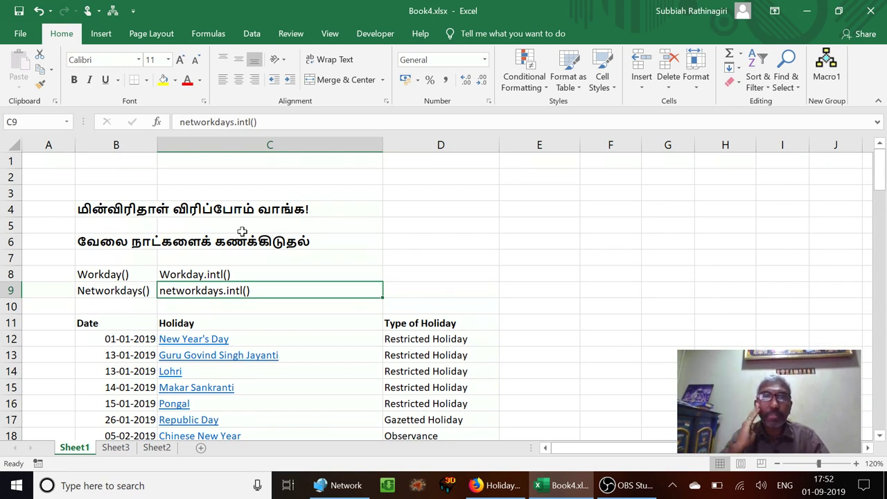
Look through the holiday list's dates, holiday names and types of holiday, starting from its header row 11
key("Left")
key("Down")
key("Down")
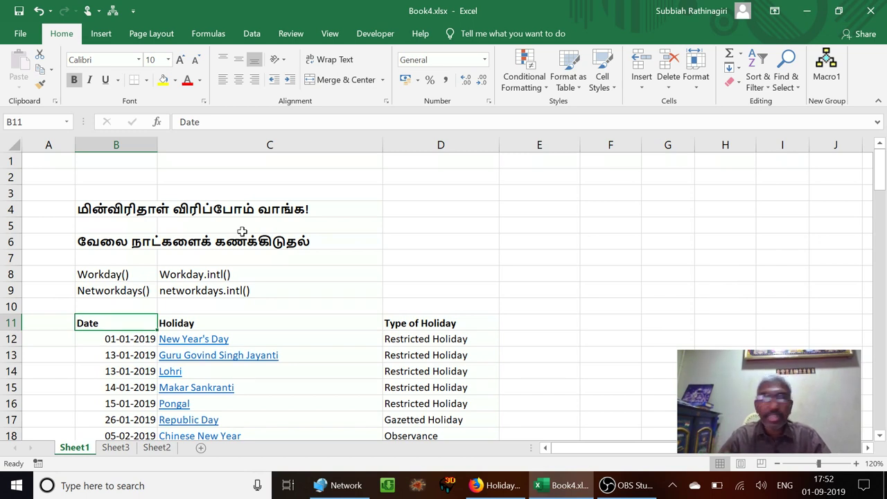
key("Down")
key("Down")
key("Down")
key("Down")
key("Down")
key("Down")
key("Down")
key("Down")
key("Down")
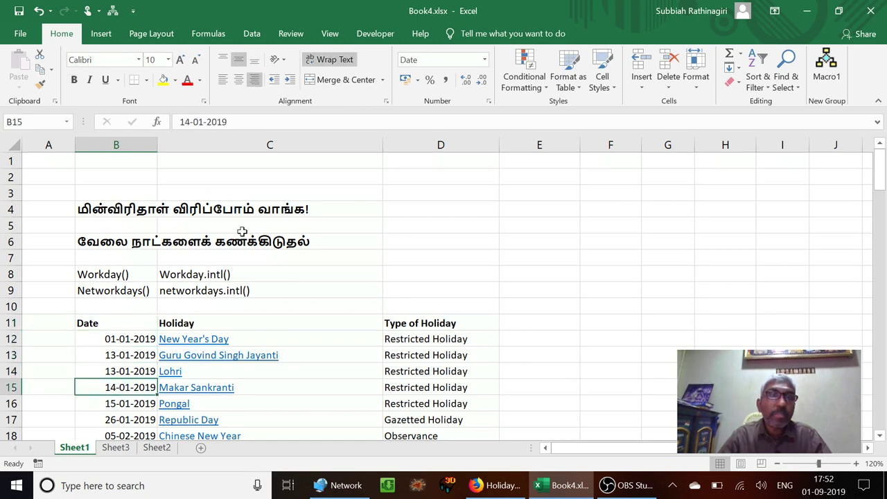
key("Down")
key("Down")
key("Down")
key("Down")
key("Down")
key("Down")
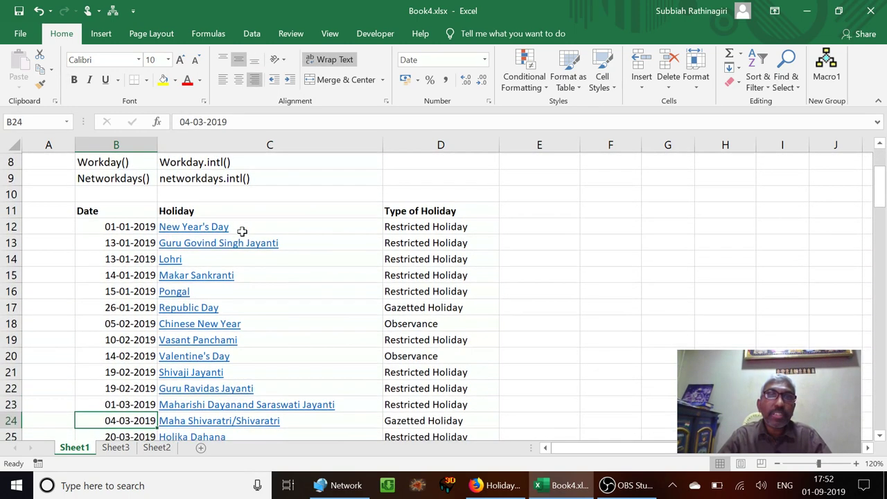
key("Up")
key("Up")
key("Up")
key("Up")
key("Up")
key("Up")
key("Up")
key("Up")
key("Up")
key("Up")
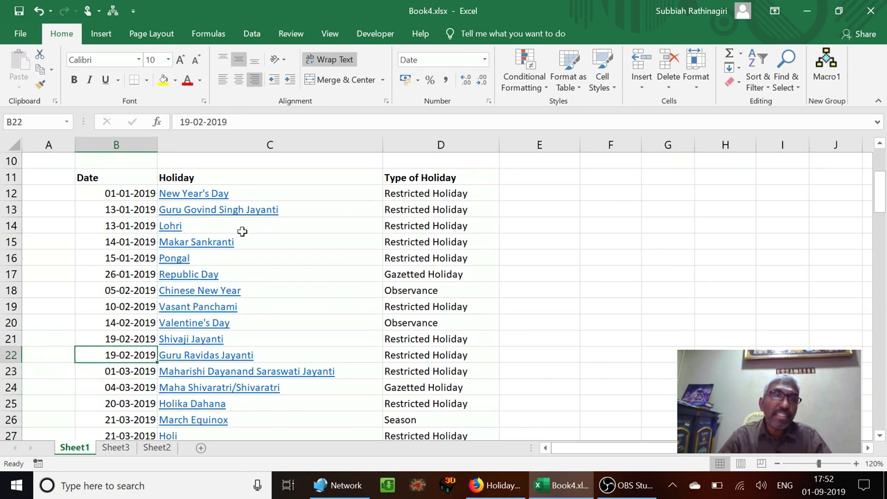
key("Up")
key("Up")
key("Up")
key("Up")
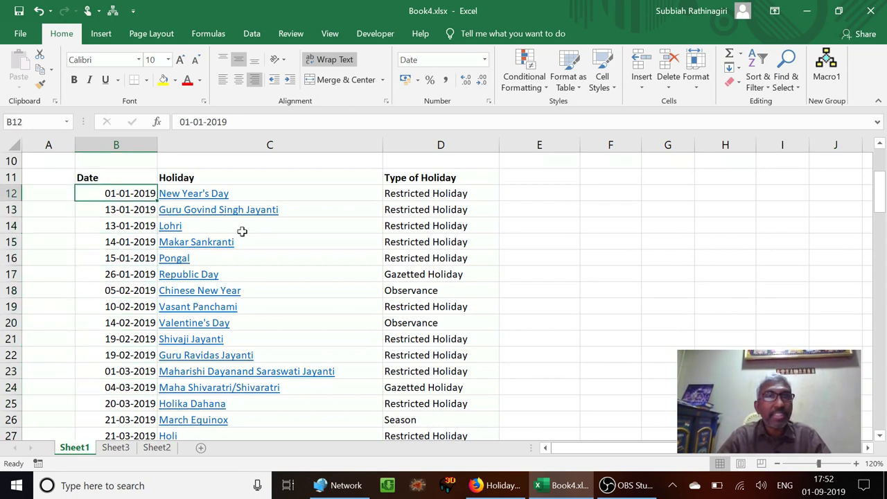
key("Up")
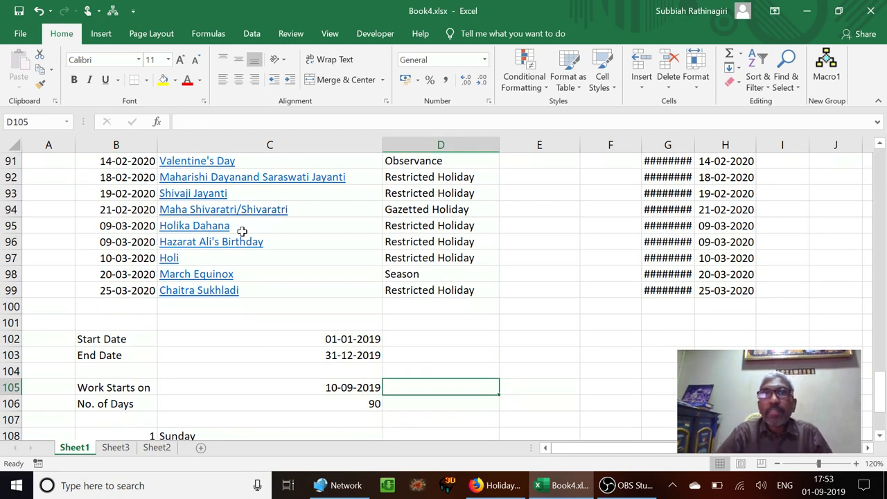
Enter the formula =C105+C106 in D105 to add the number of days to the work start date
key("Left")
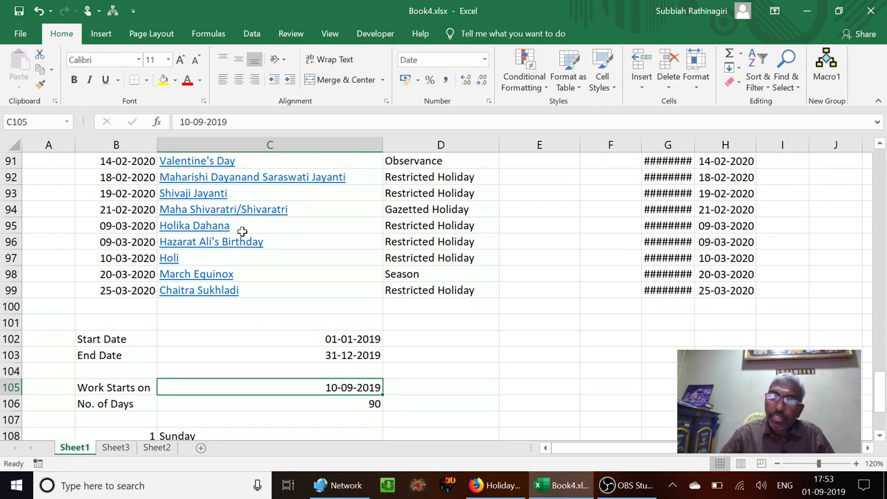
key("Down")
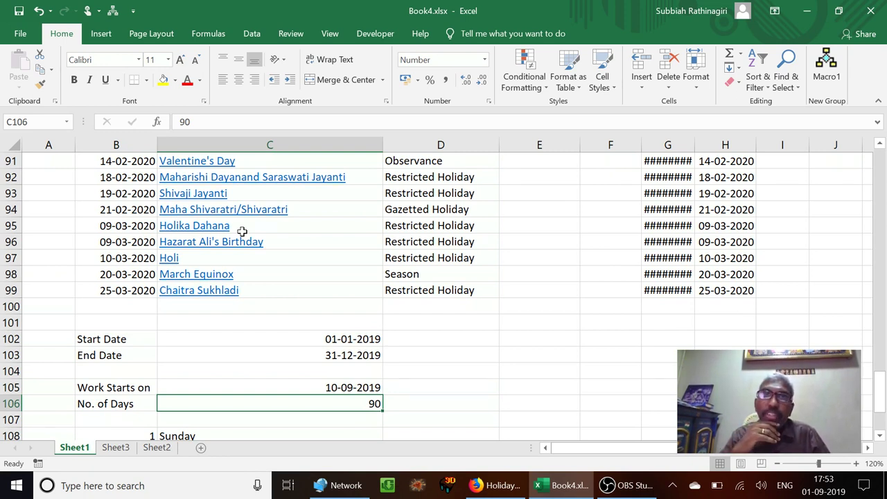
key("Up")
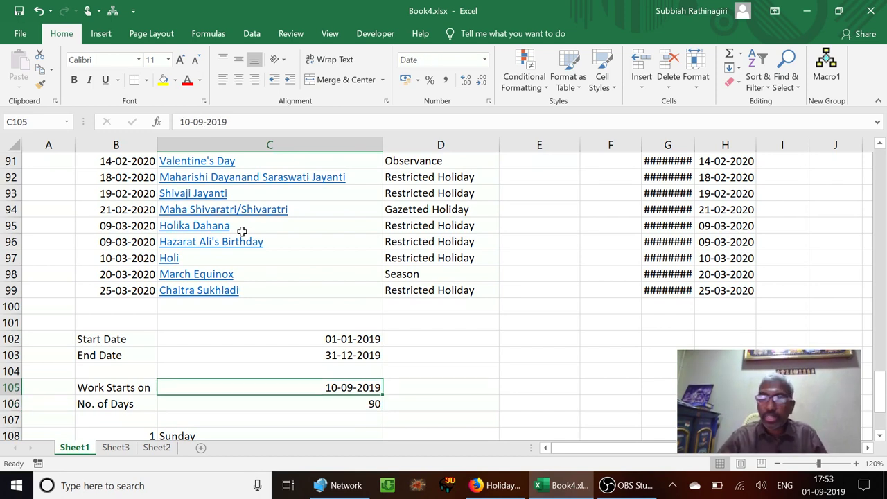
key("Right")
type("=")
key("Left")
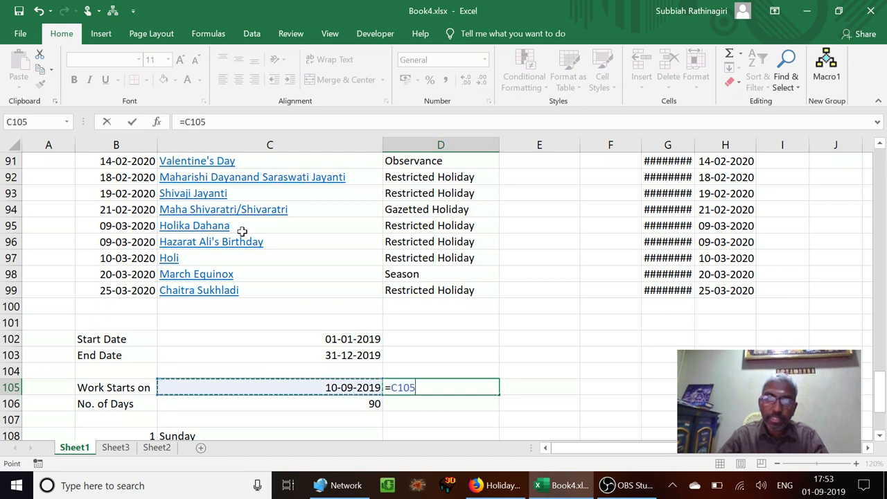
type("+")
key("Down")
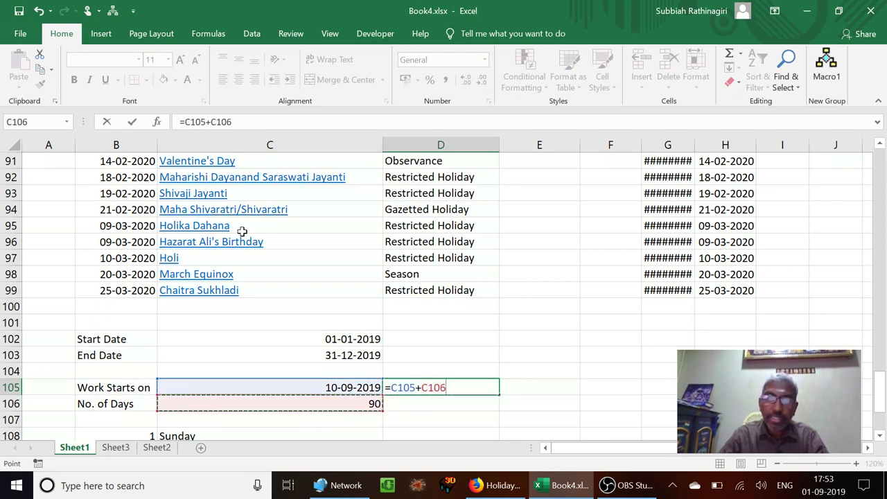
key("Return")
key("Up")
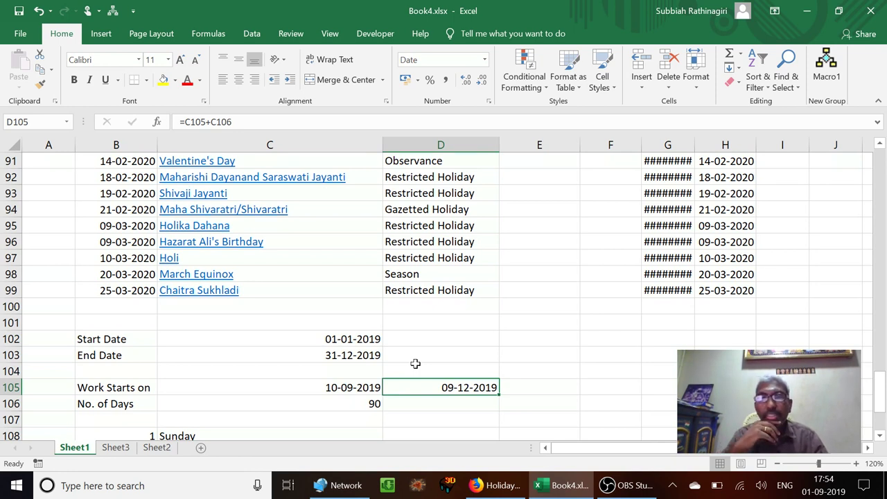
Examine the numbered weekday list in rows 108 to 114 and return to cell D107
key("Down")
key("Down")
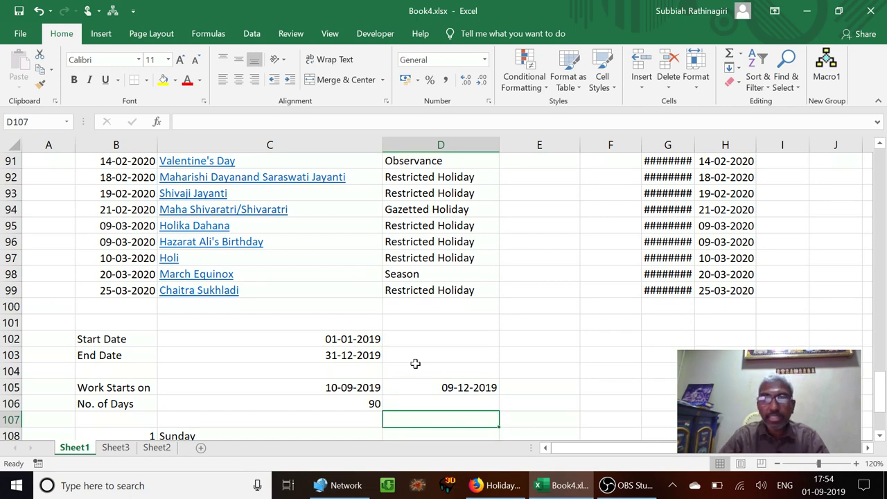
key("Down")
key("Down")
key("Down")
key("Down")
key("Down")
key("Down")
key("Up")
key("Up")
key("Up")
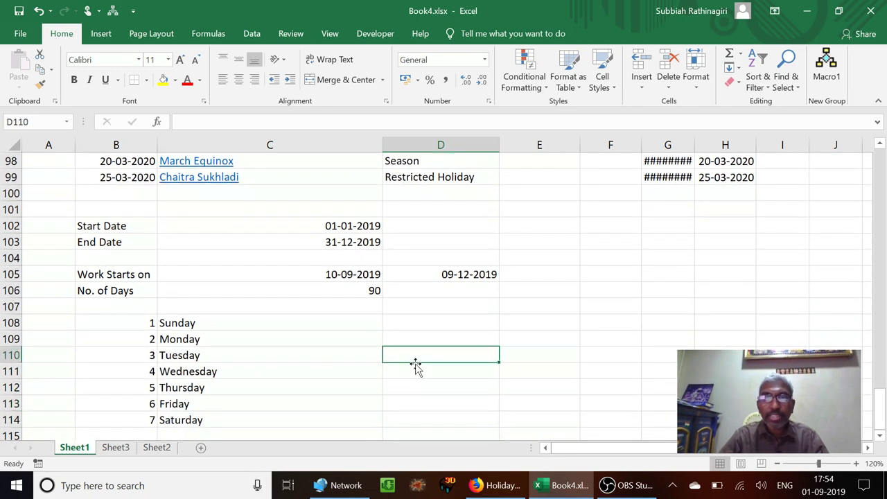
key("Up")
key("Up")
key("Up")
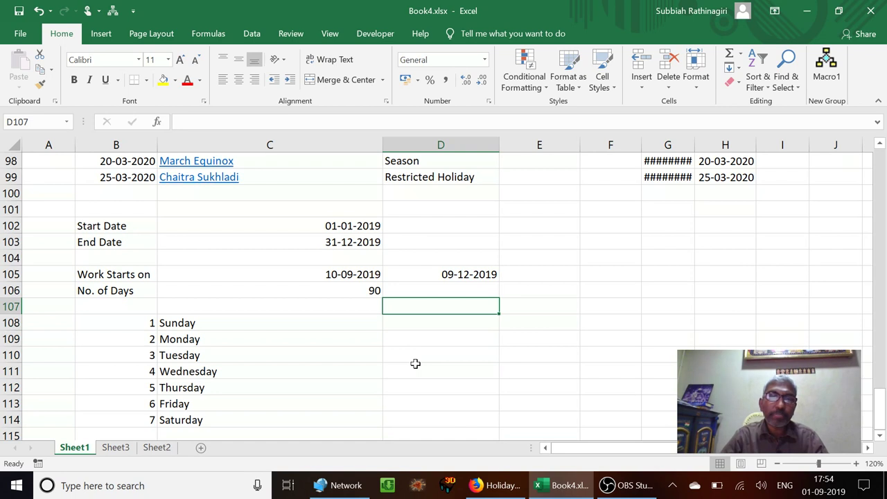
Begin a WORKDAY.INTL formula in D107 with C105 as the start date and C106 as the number of days
type("=")
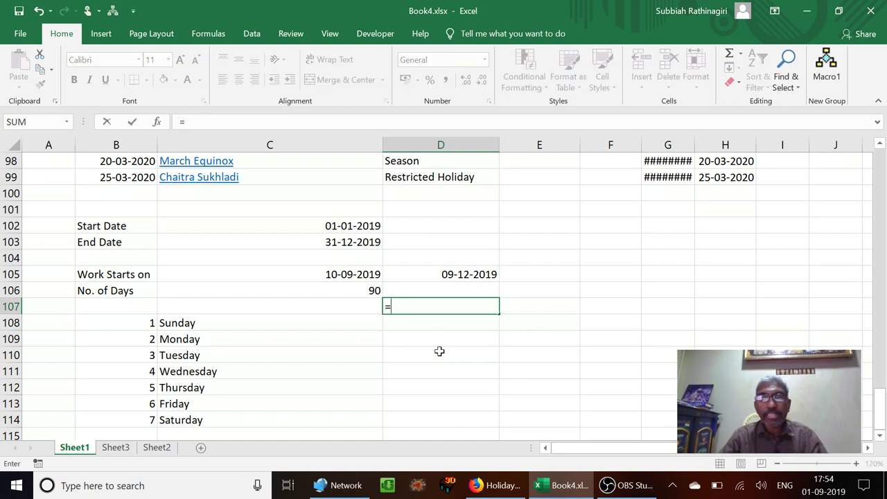
type("work")
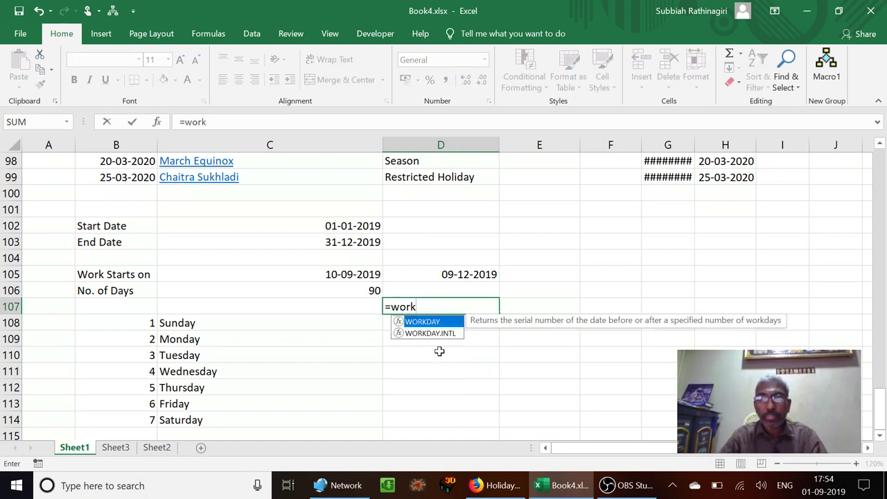
key("Down")
key("Tab")
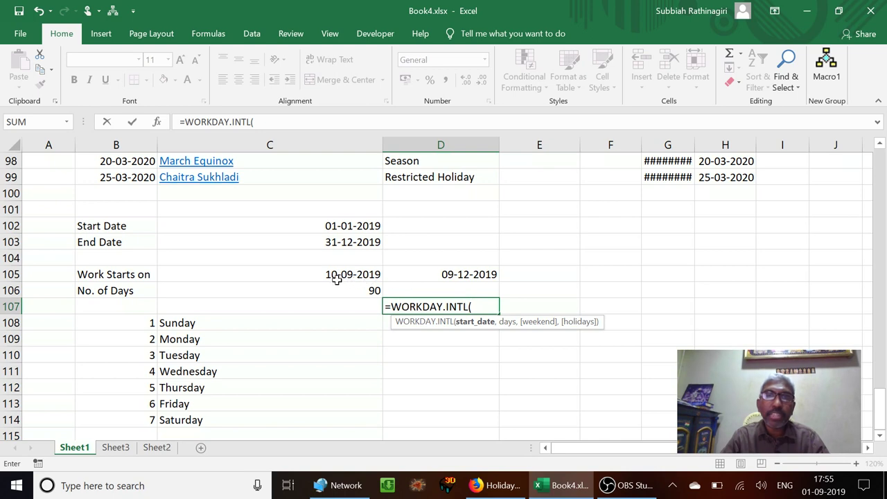
left_click(301, 277)
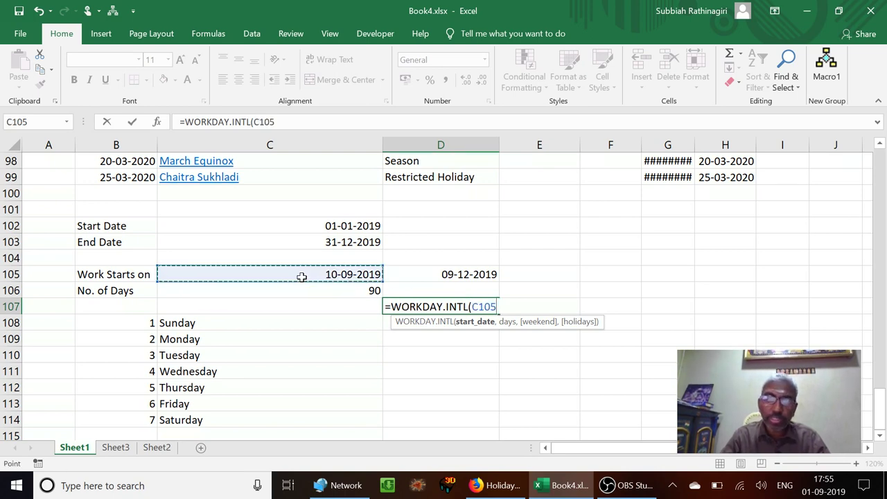
type(",")
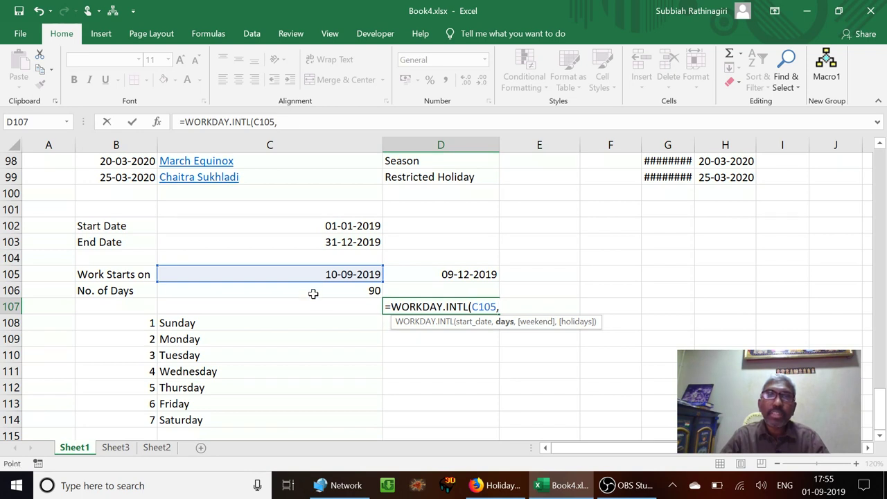
left_click(313, 293)
type(",")
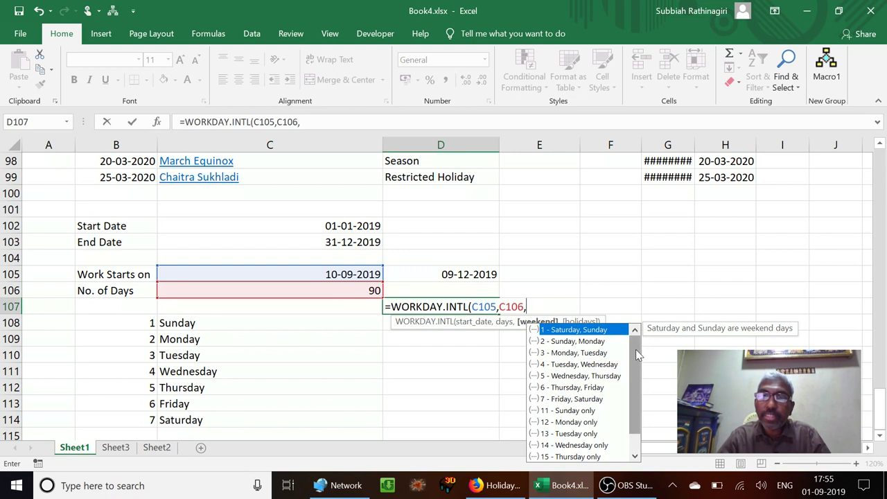
Set the weekend argument of the WORKDAY.INTL formula in D107 to 11 - Sunday only
left_click_drag(636, 349, 633, 378)
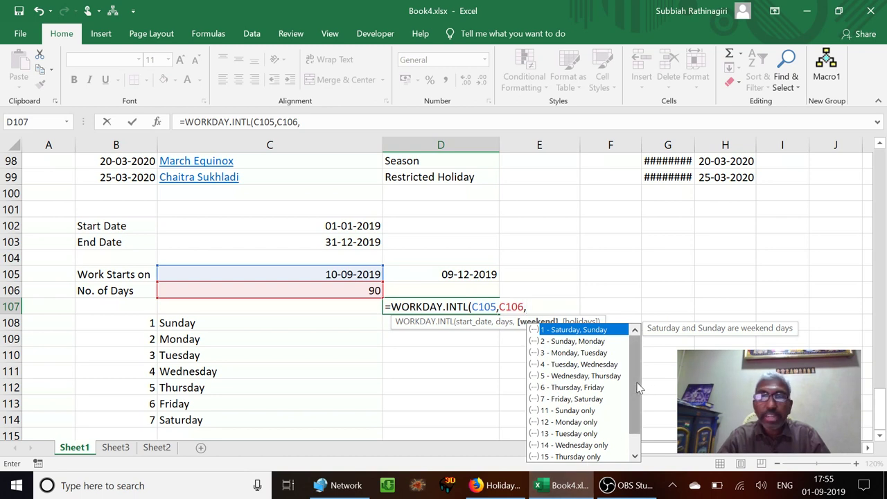
left_click_drag(639, 386, 632, 414)
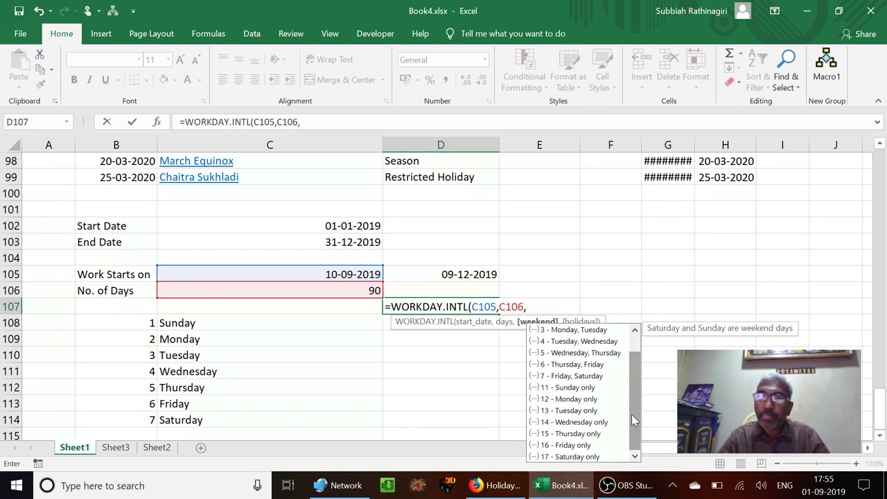
left_click(573, 388)
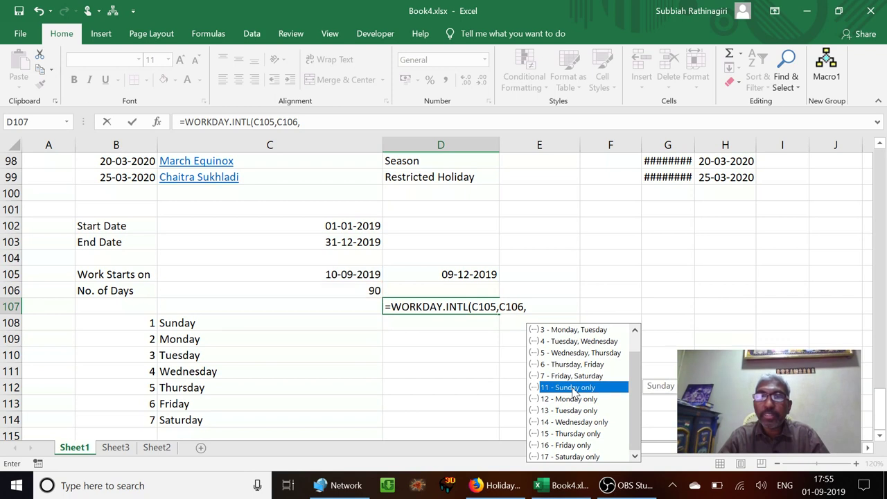
double_click(573, 388)
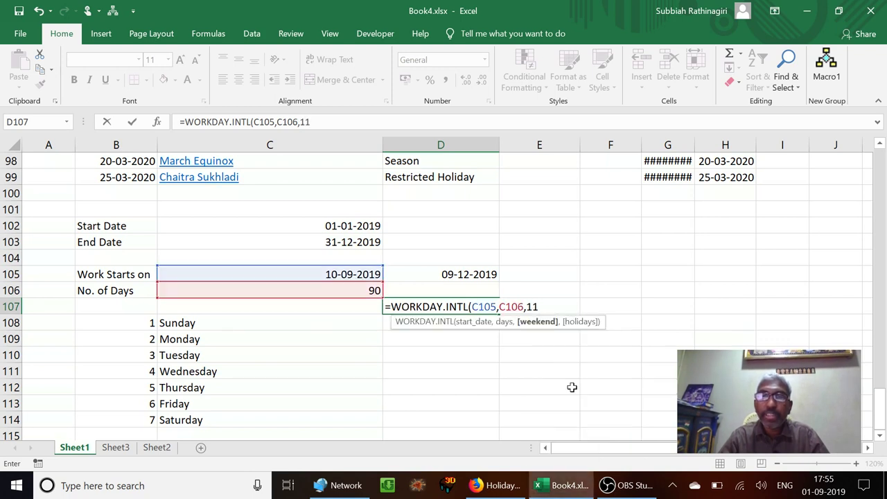
type(",")
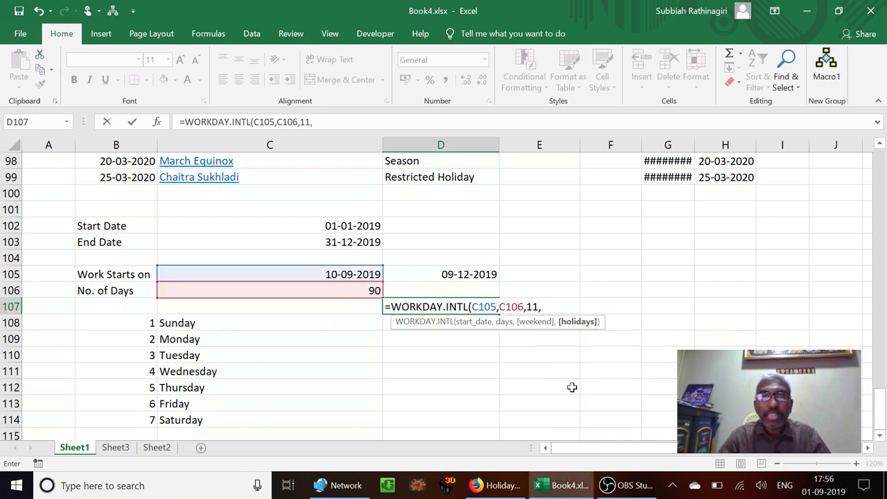
Use the holiday dates B12:B99 as the holidays argument and complete the WORKDAY.INTL formula in D107
left_click(99, 177)
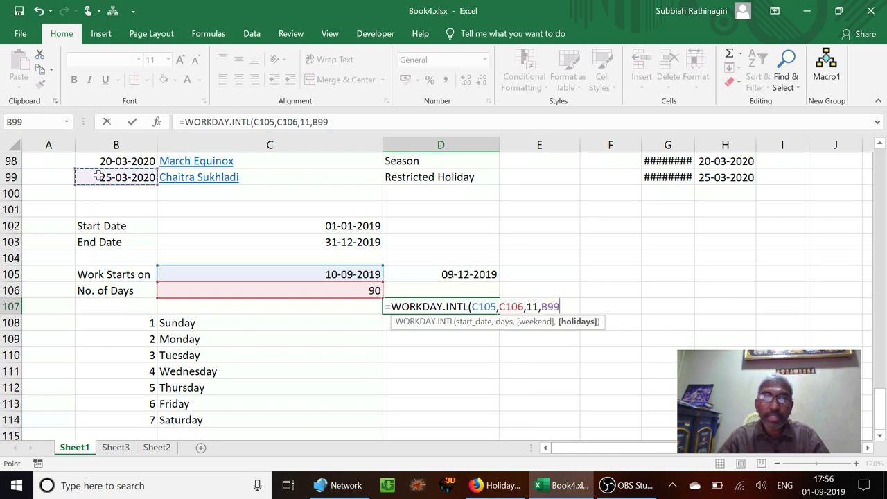
key("ctrl+shift+Up")
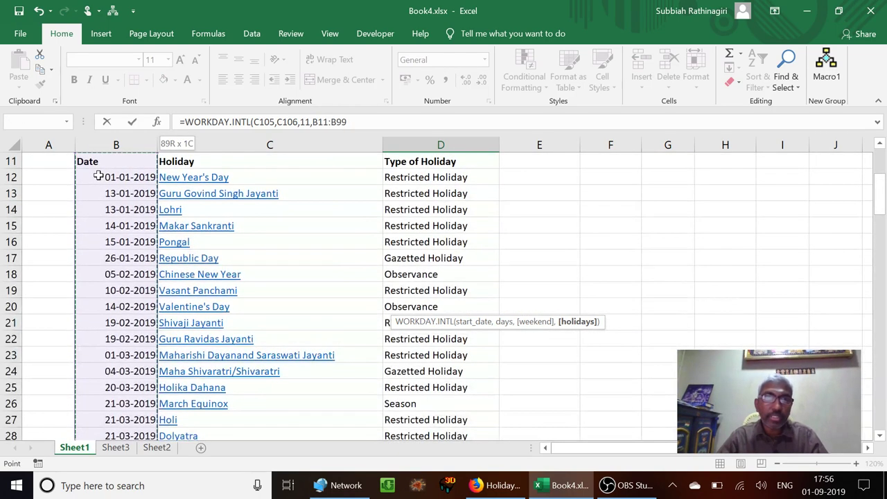
key("shift+Down")
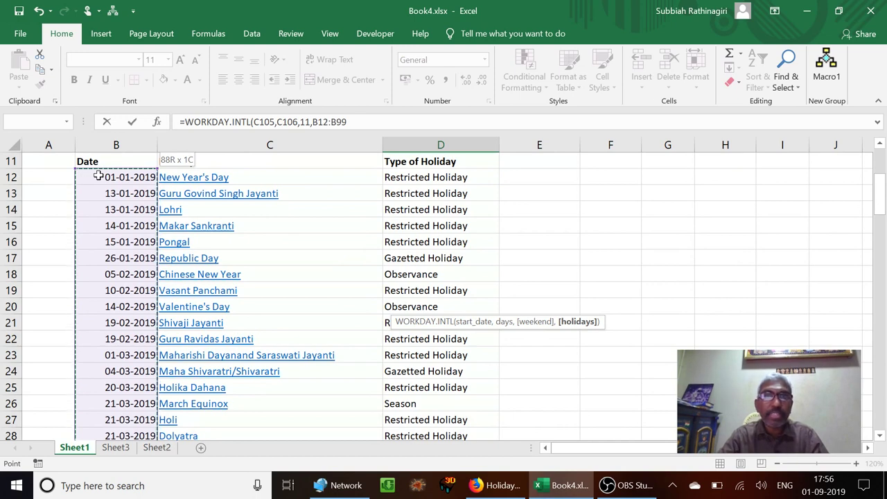
type(")")
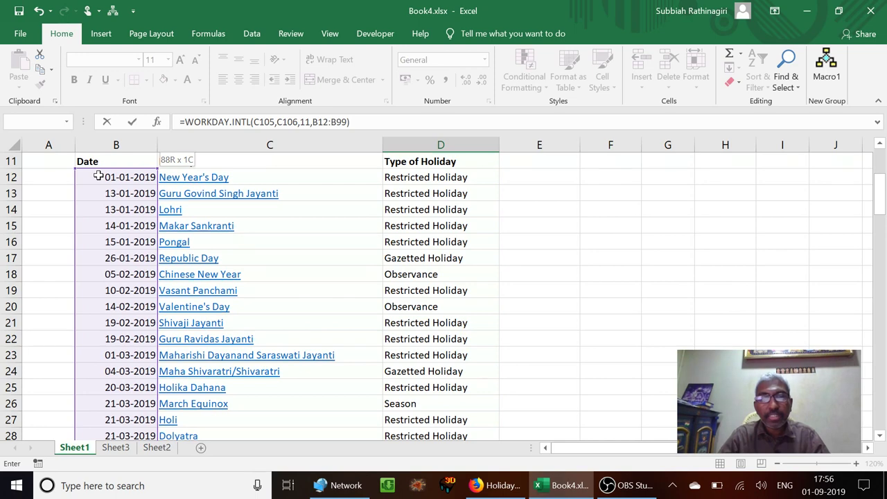
key("Return")
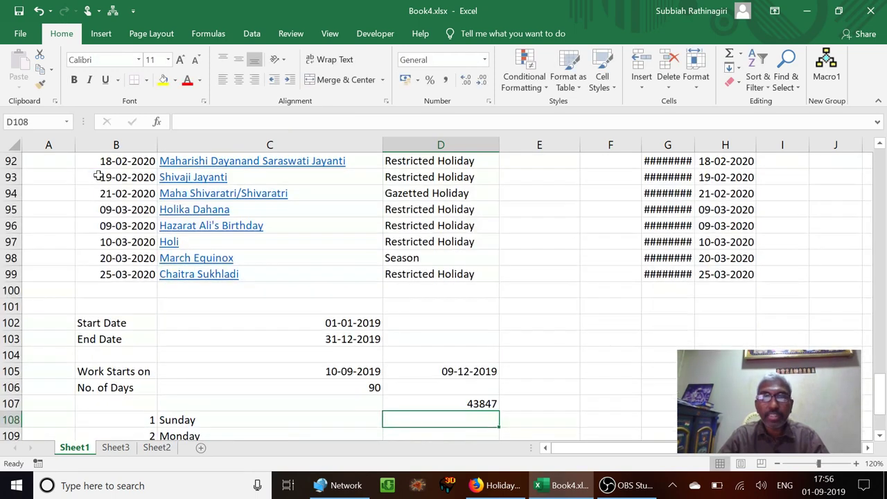
Format the result in D107 as a Short Date
scroll(98, 176, "down", 1)
key("Up")
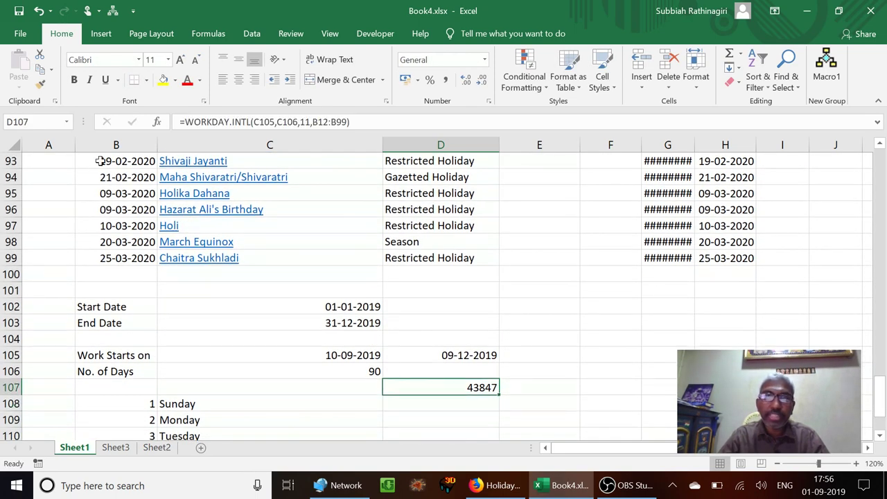
left_click(484, 60)
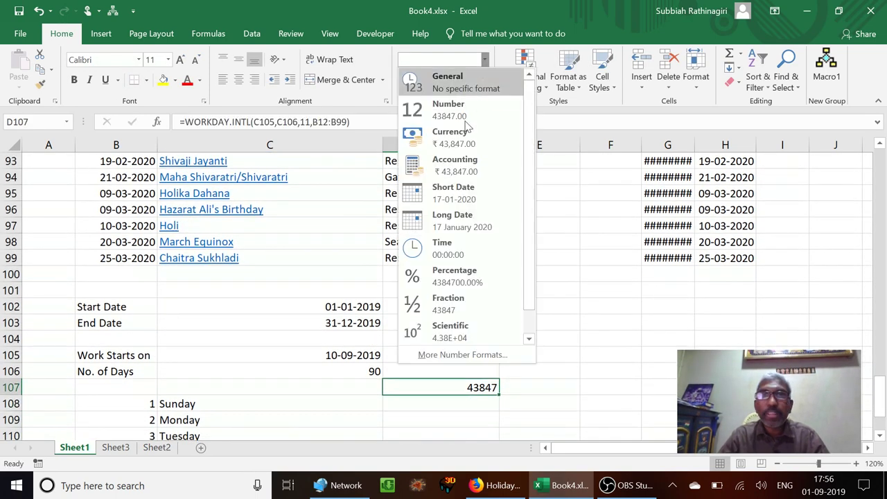
left_click(455, 194)
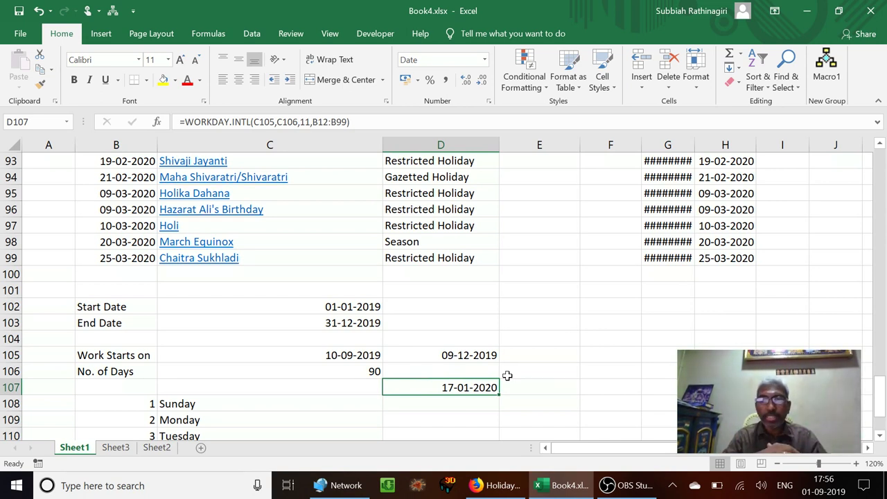
Begin a second WORKDAY.INTL formula in D108 with C105 as the start date and C106 as the number of days
left_click(466, 407)
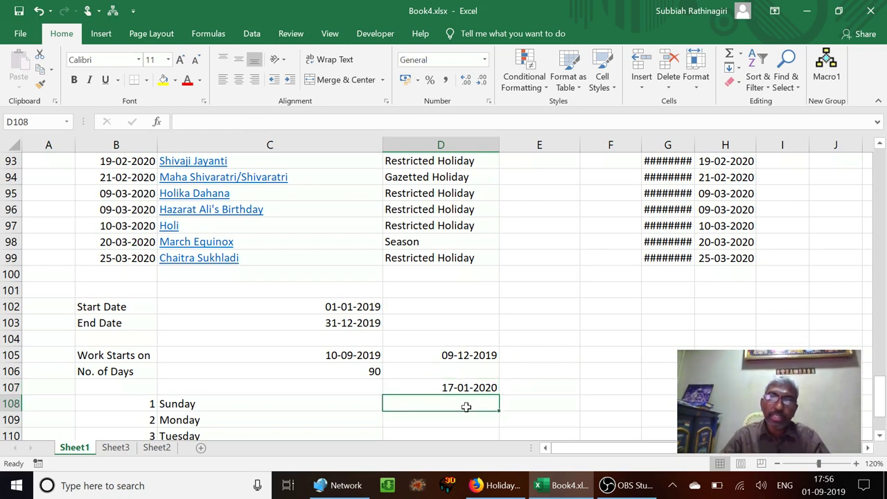
scroll(466, 407, "down", 1)
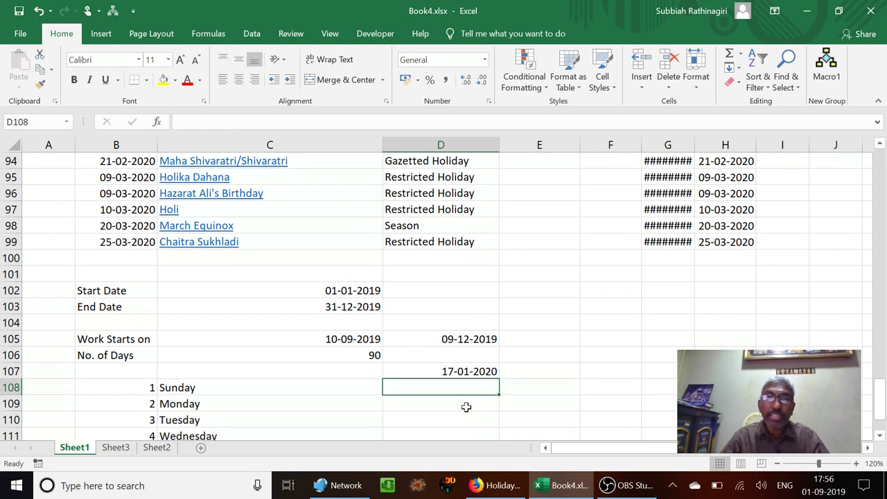
type("=")
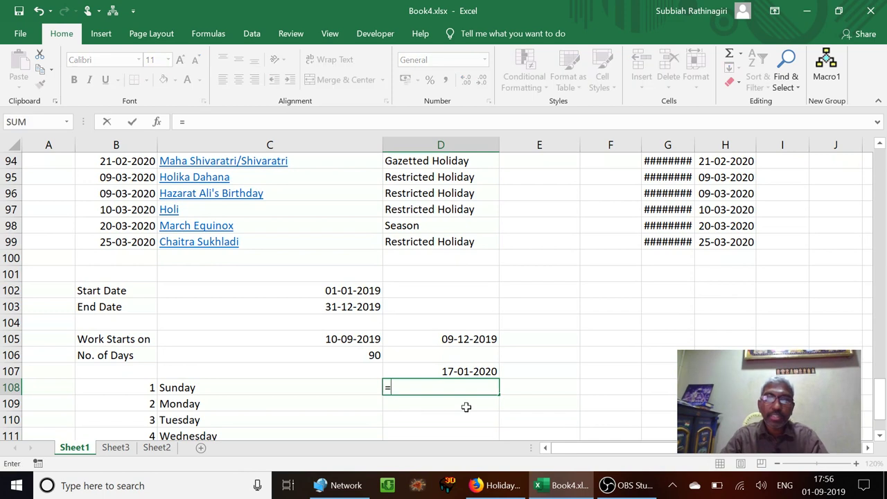
type("wor")
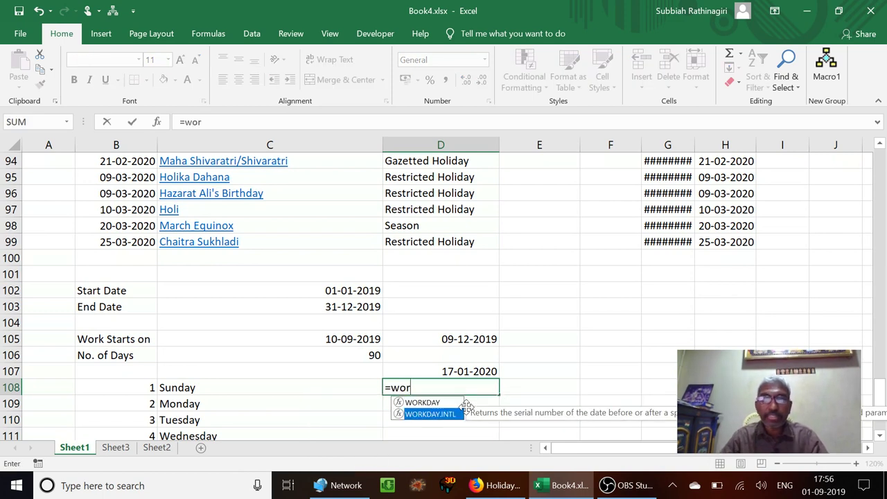
double_click(463, 414)
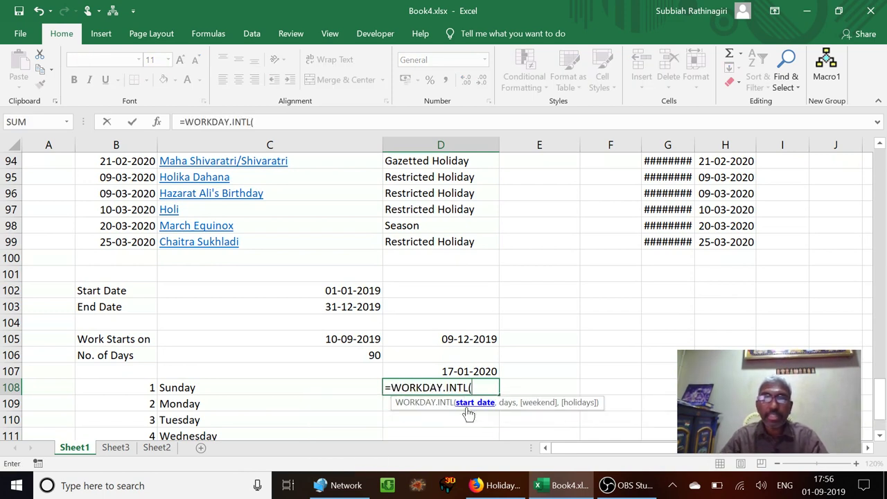
left_click(330, 338)
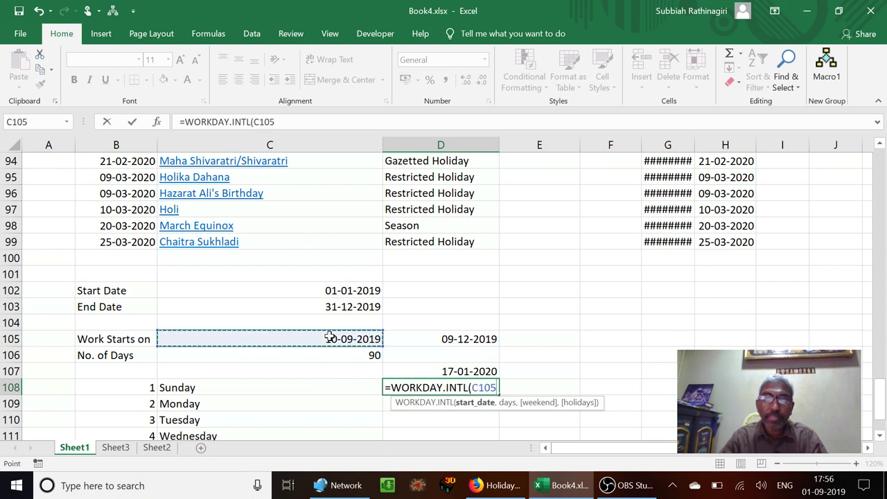
type(",")
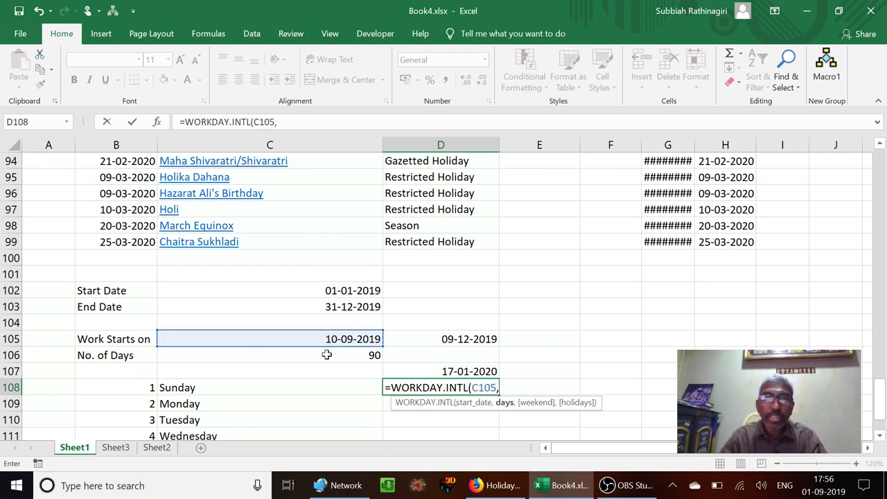
left_click(326, 355)
type(",")
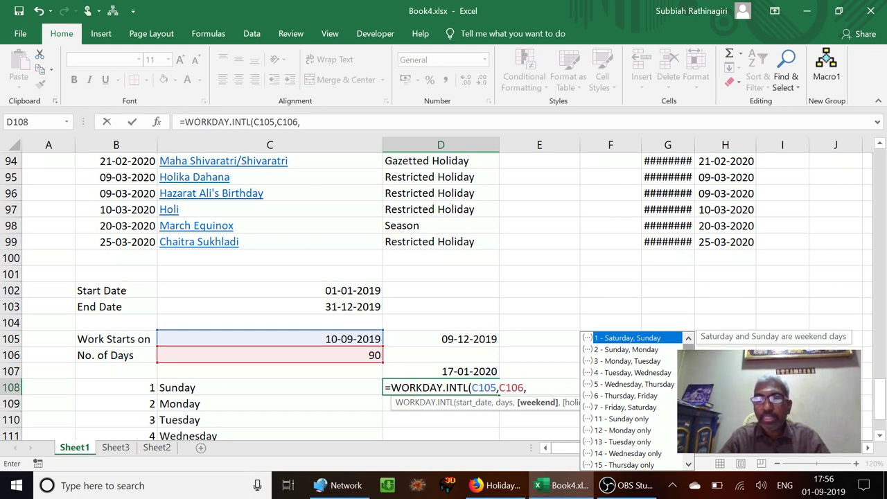
scroll(635, 399, "down", 1)
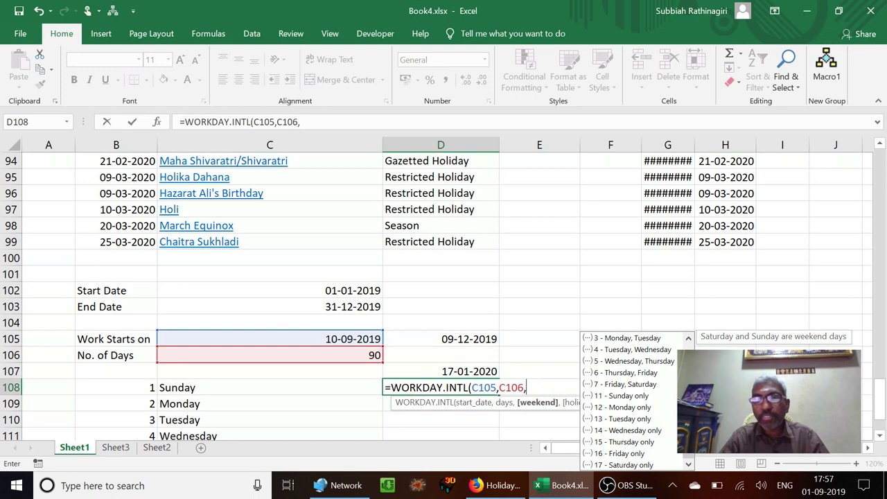
key("F2")
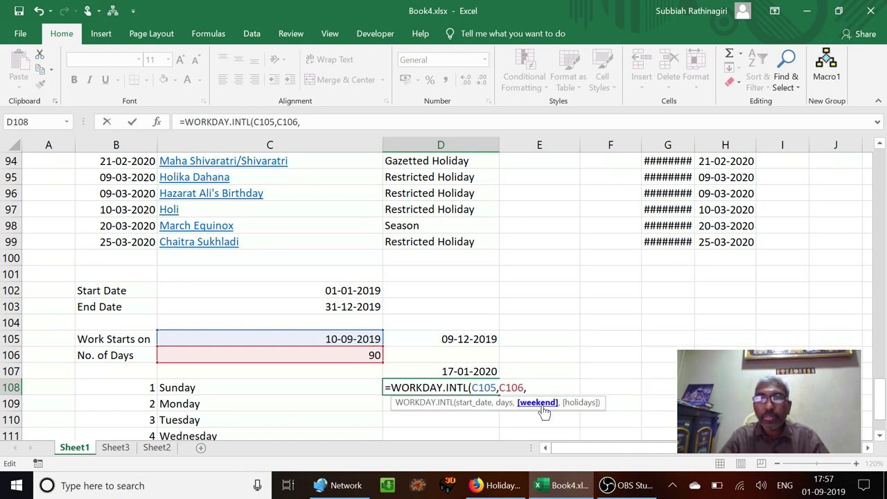
type("11")
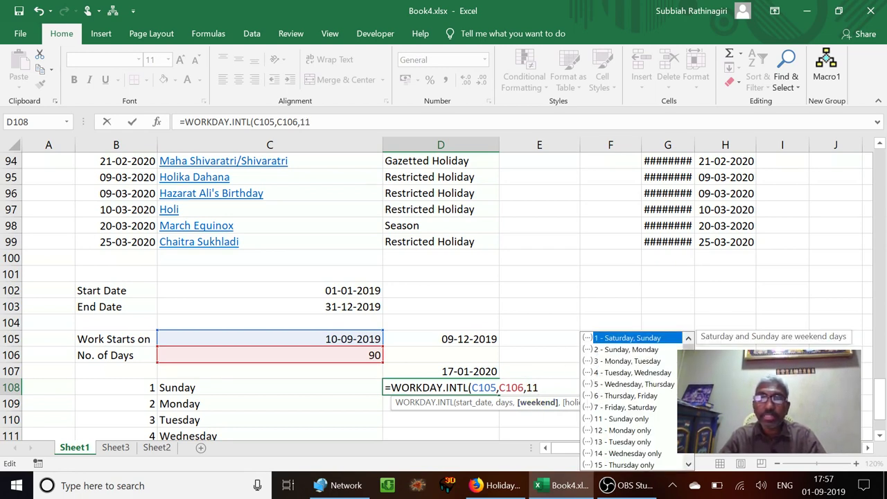
key("Escape")
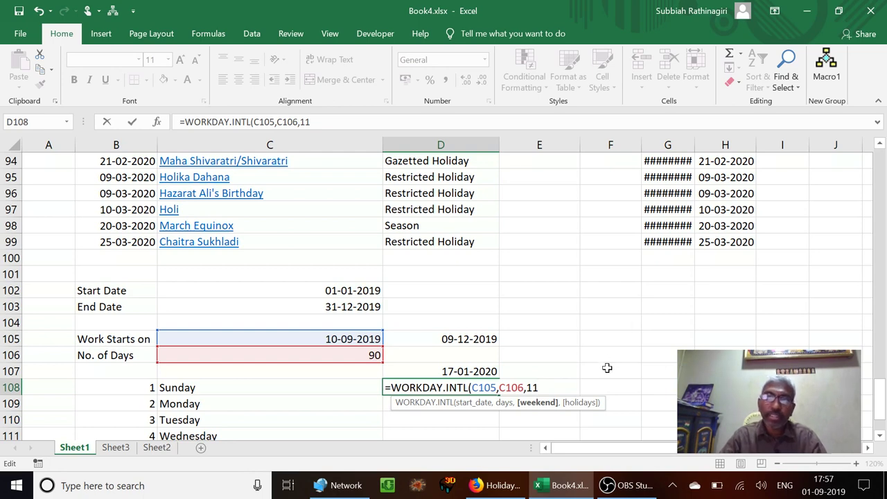
key("BackSpace")
key("BackSpace")
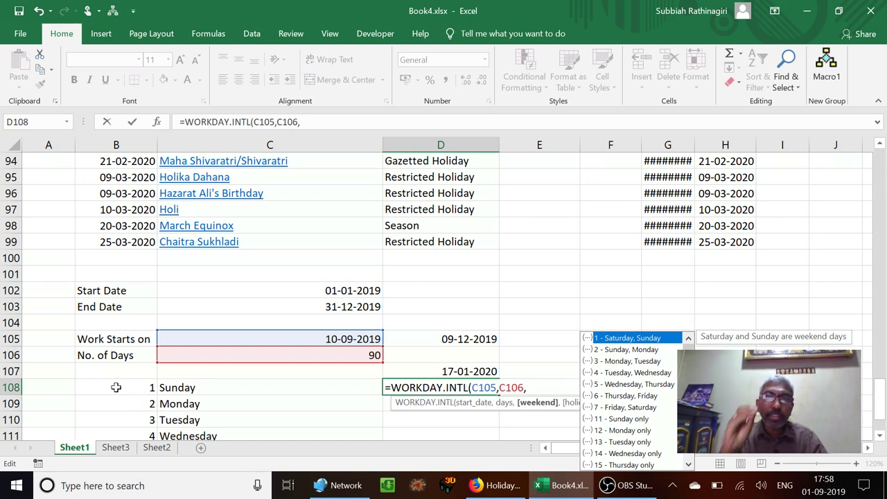
Enter the custom weekend pattern "0100010" as the weekend argument of the formula in D108
type("\"0")
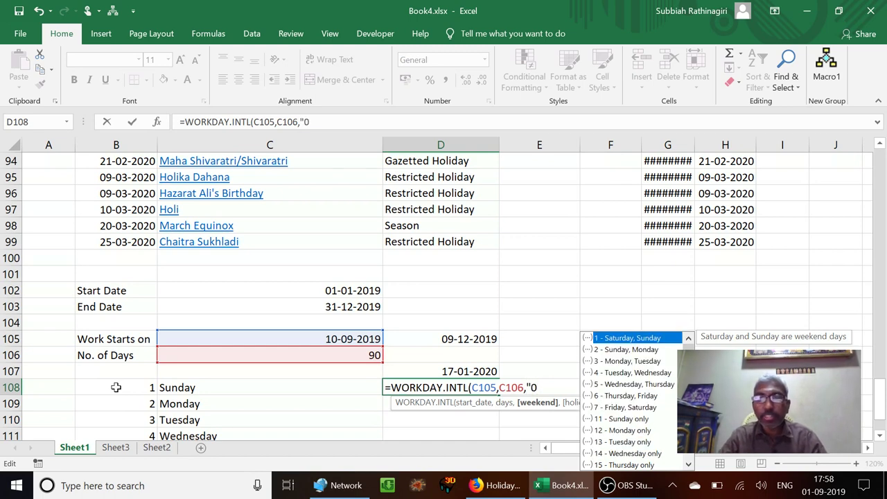
type("1")
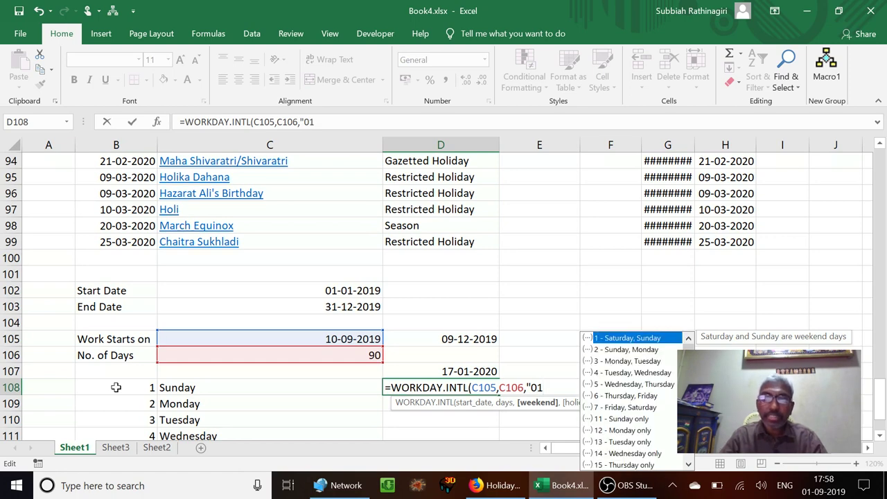
type("0")
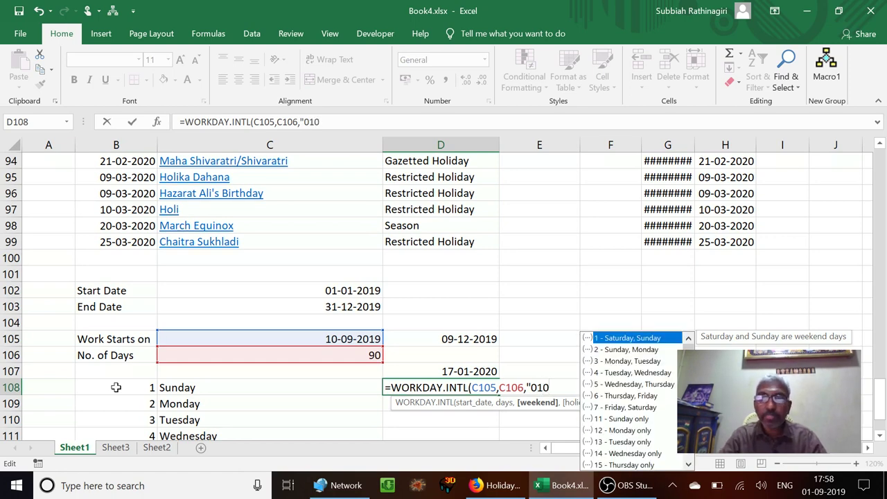
type("001")
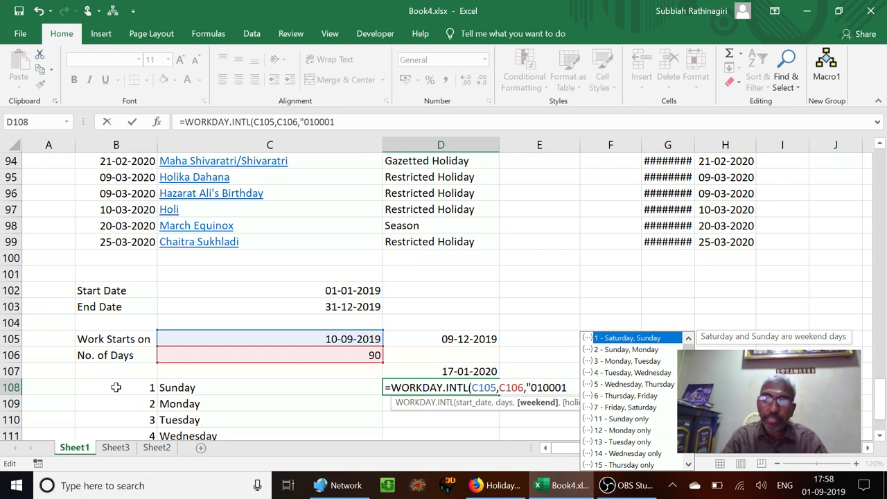
type("0\",")
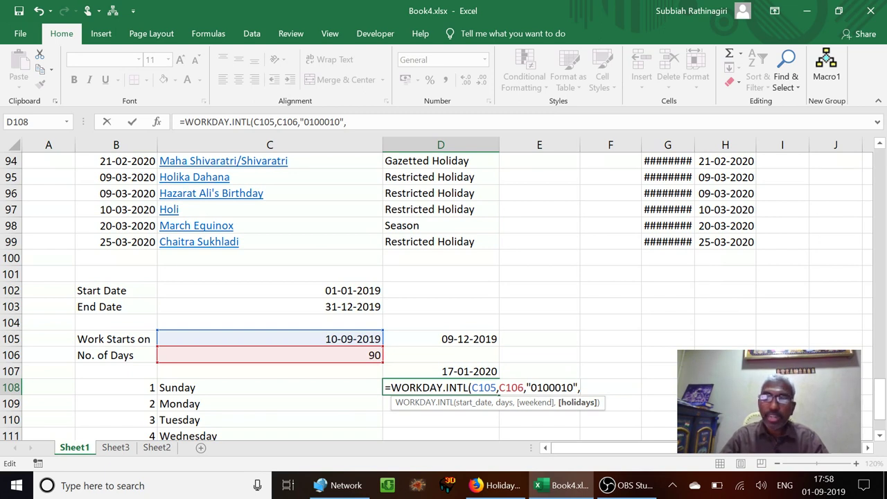
Add the holiday dates B12:B99 as the holidays argument and complete the formula in D108
left_click(114, 244)
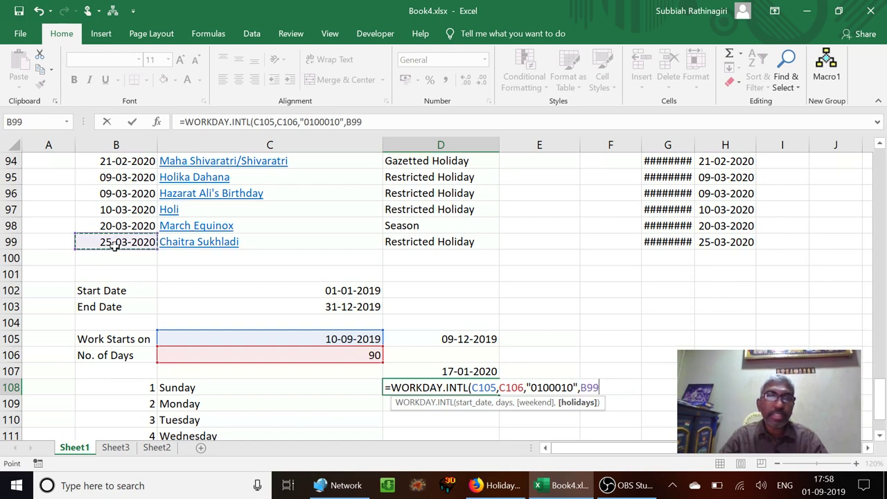
key("ctrl+shift+Up")
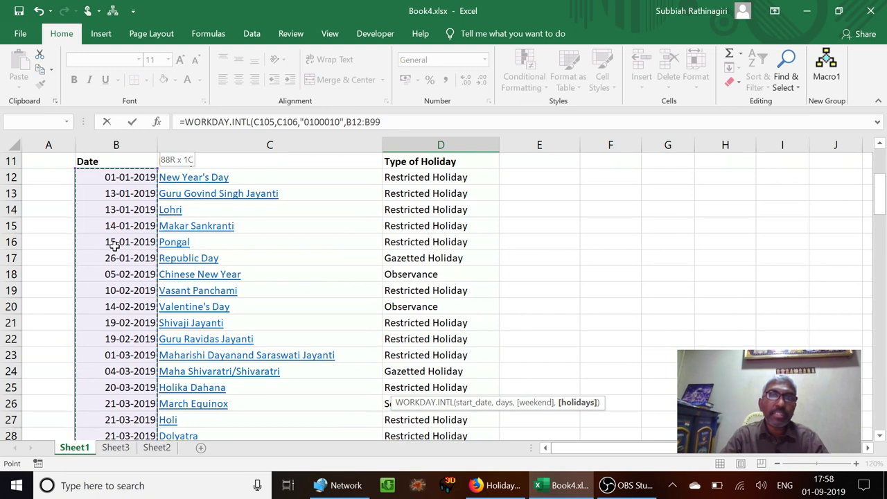
type(")")
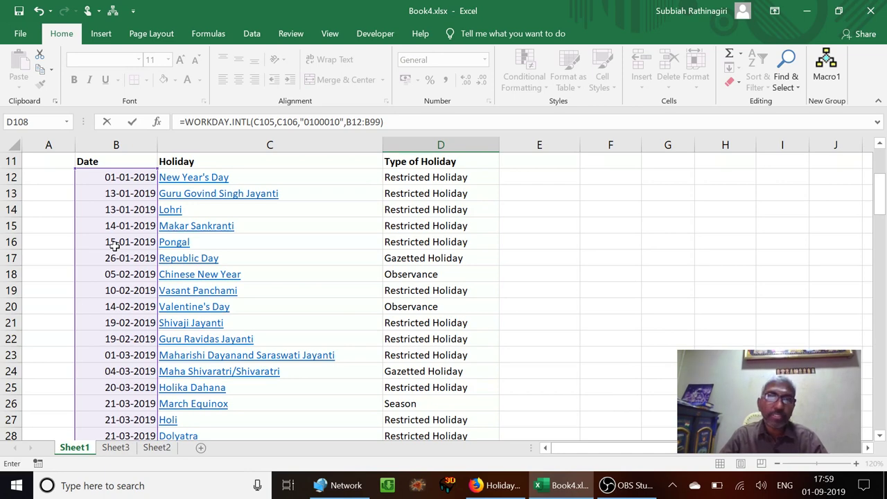
key("Return")
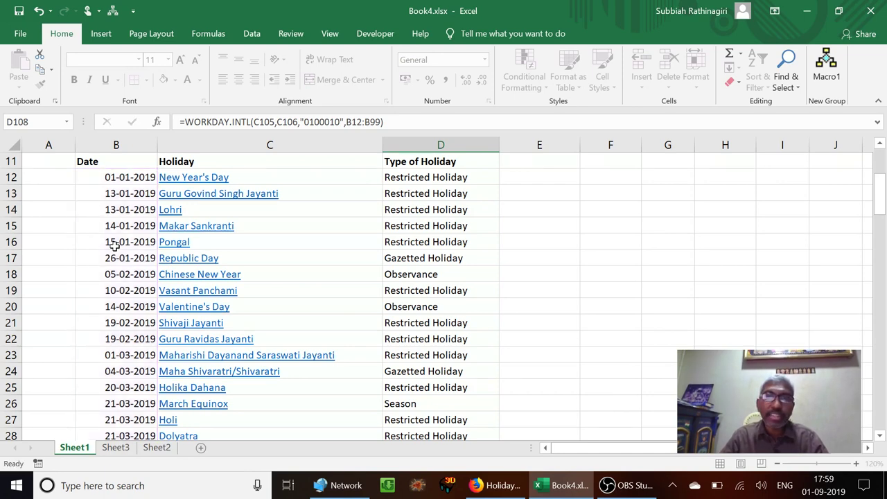
Format the end date result in D108 as a Short Date
key("Return")
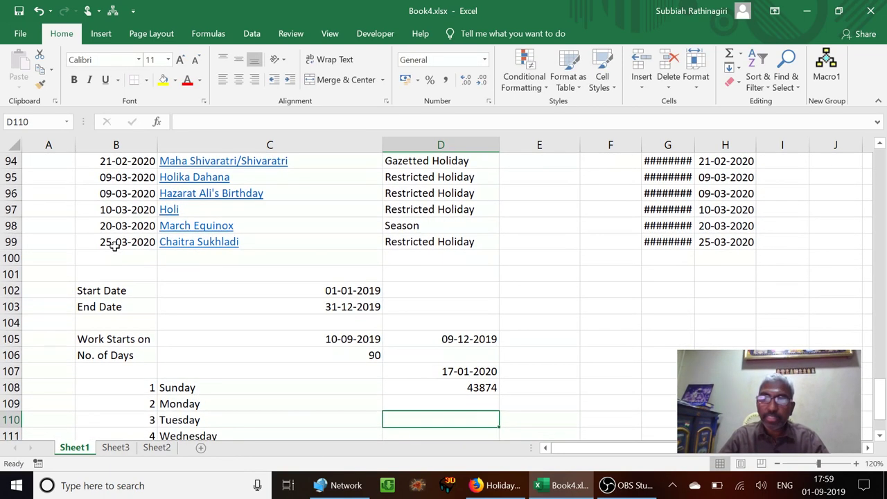
key("Up")
key("Up")
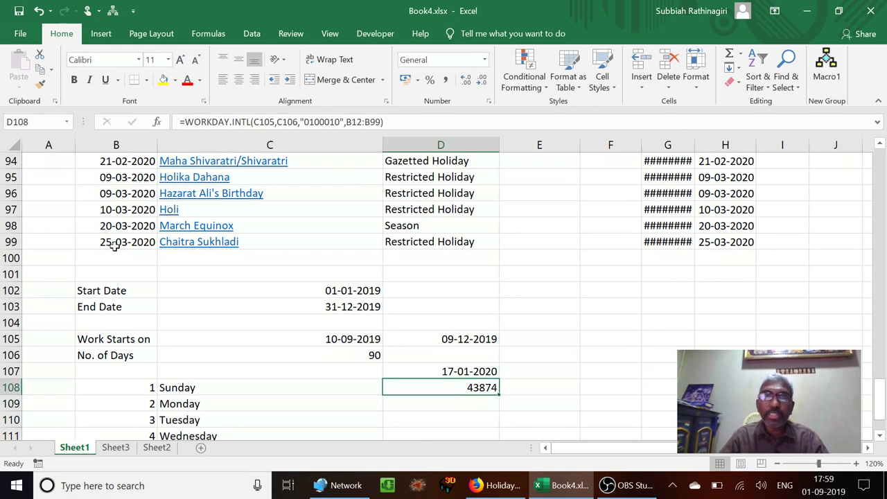
left_click(486, 62)
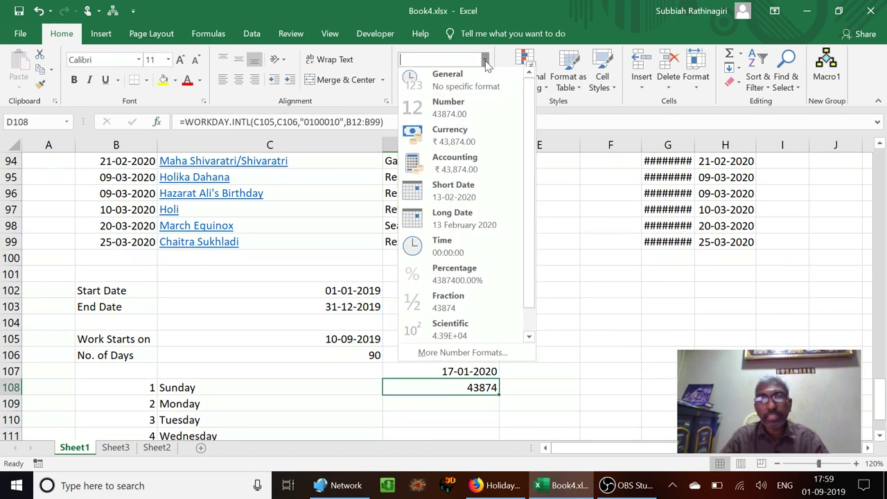
left_click(463, 200)
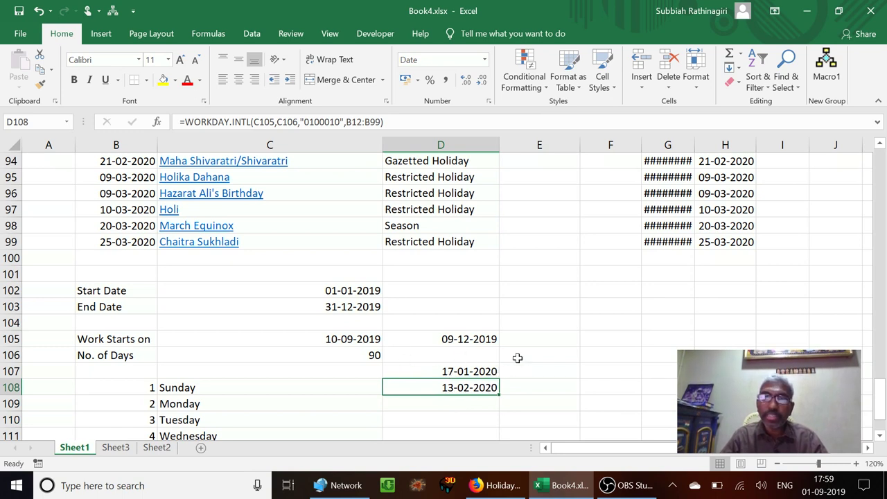
Calculate the number of days between the dates in D105 and D108 in E106 using the formula =D108-D105
left_click(517, 358)
type("=")
key("Left")
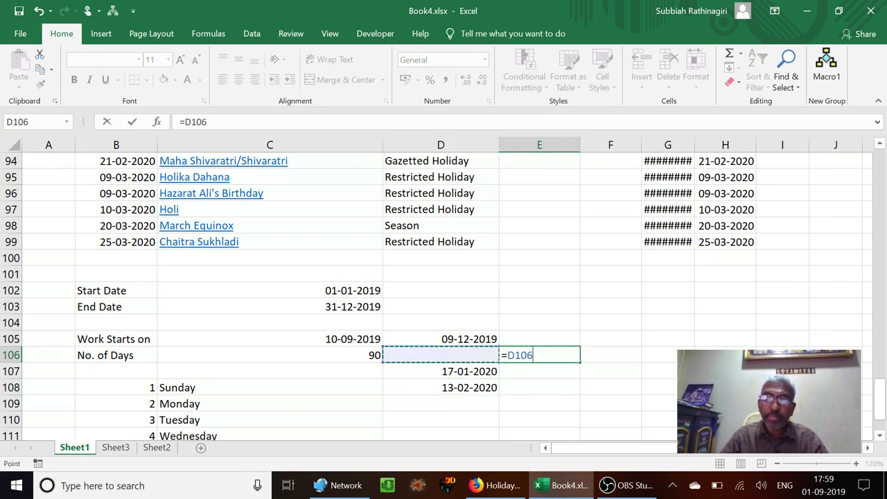
key("Down")
key("Down")
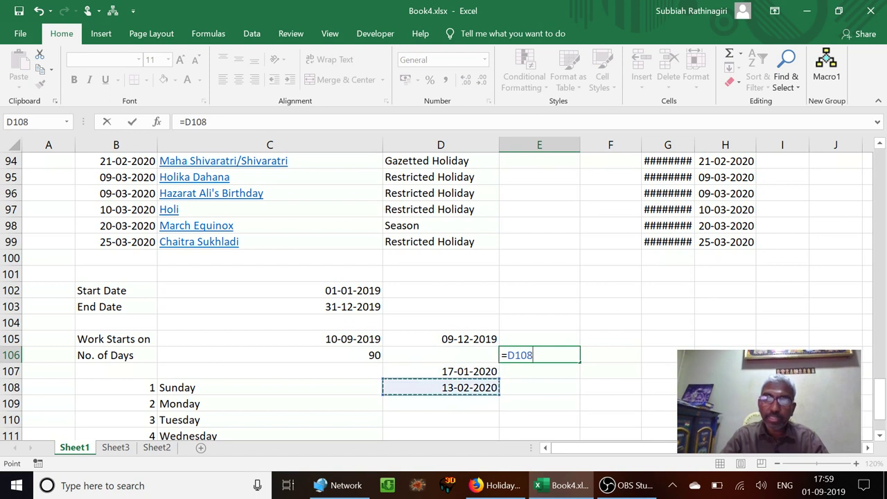
type("-")
key("Up")
key("Up")
key("Left")
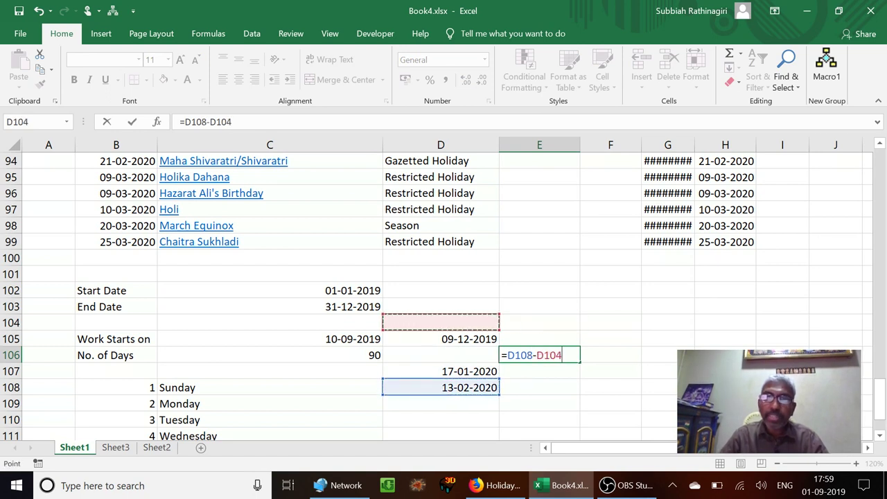
key("Down")
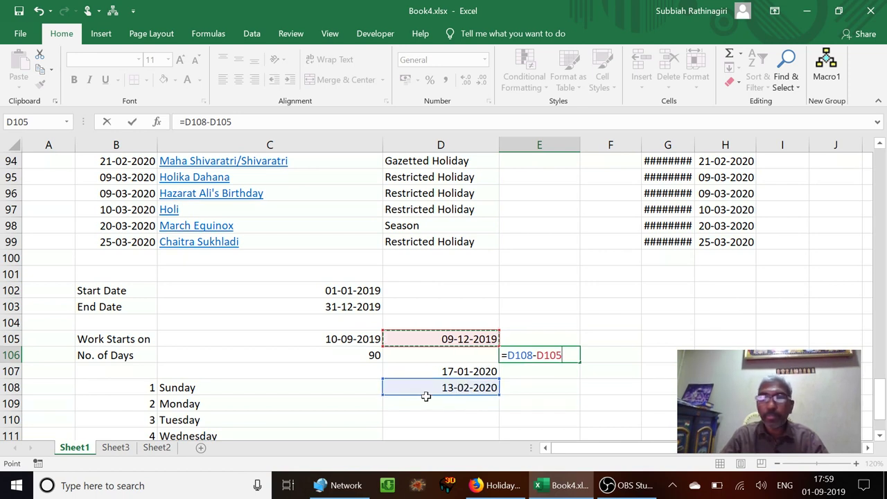
key("Return")
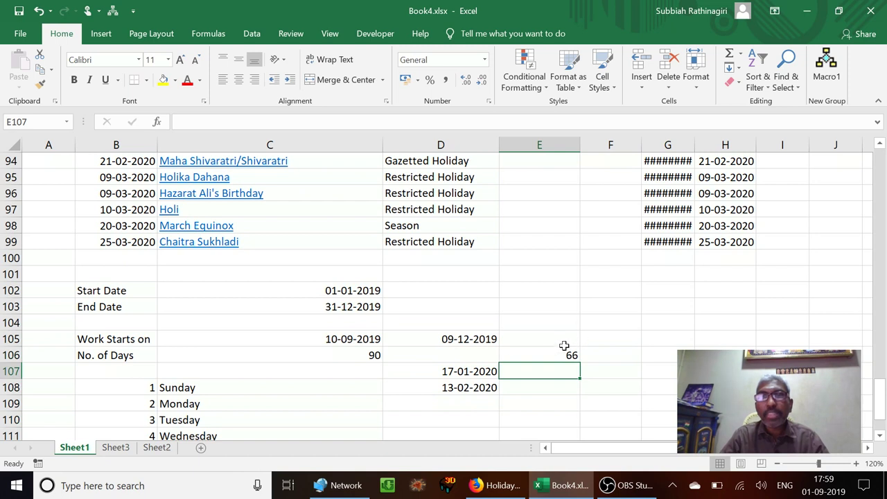
Clear the date difference formula from E106
left_click(556, 354)
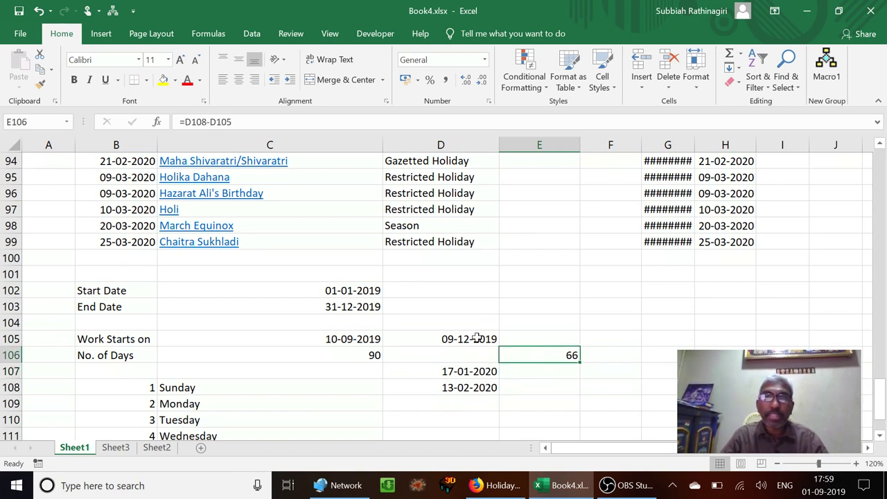
key("Delete")
key("Return")
Review the WORKDAY.INTL formulas in D107 and D108, and examine the start and end dates in C102 and C103
scroll(422, 243, "down", 1)
key("Up")
key("Up")
key("Up")
key("Up")
key("Left")
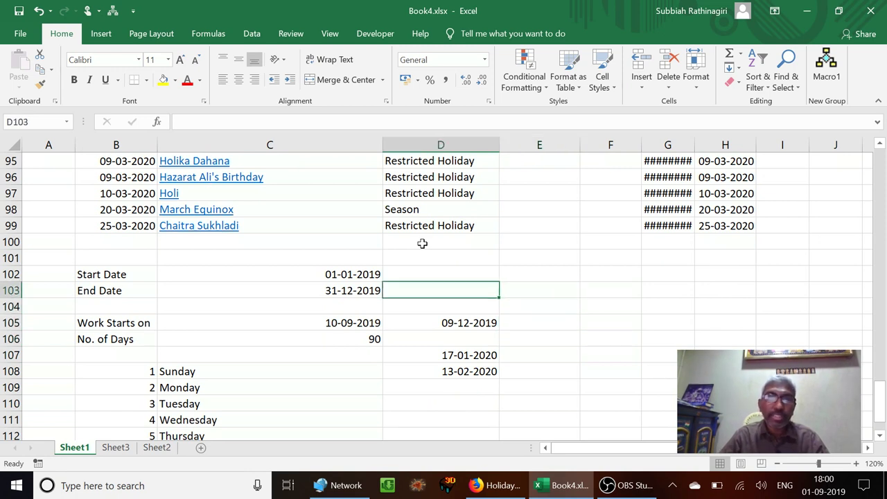
key("Down")
key("Down")
key("Down")
key("Down")
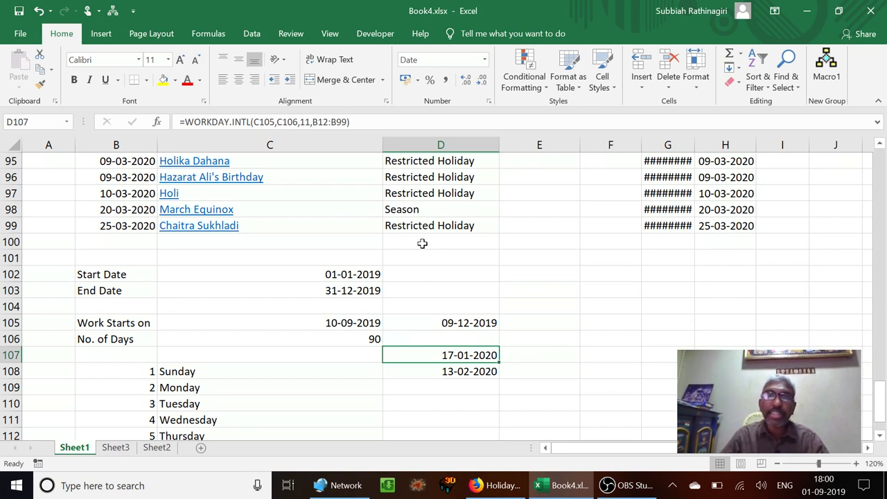
key("Down")
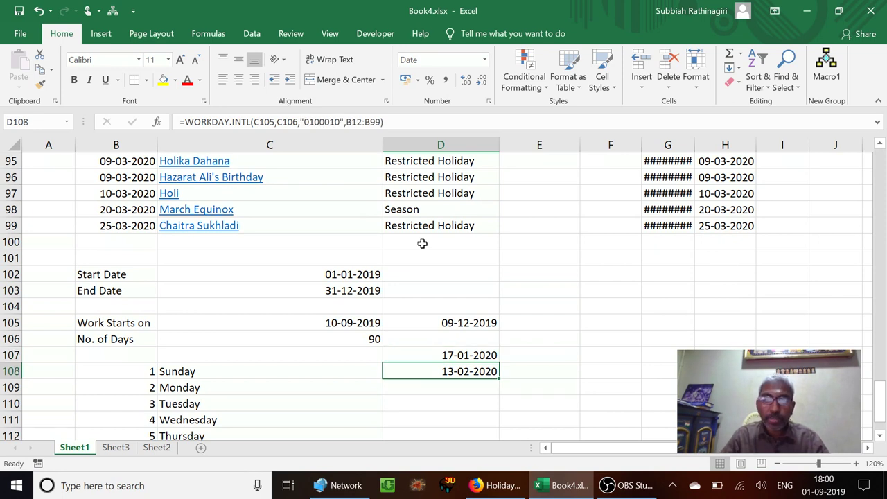
key("Up")
key("Up")
key("Up")
key("Up")
key("Up")
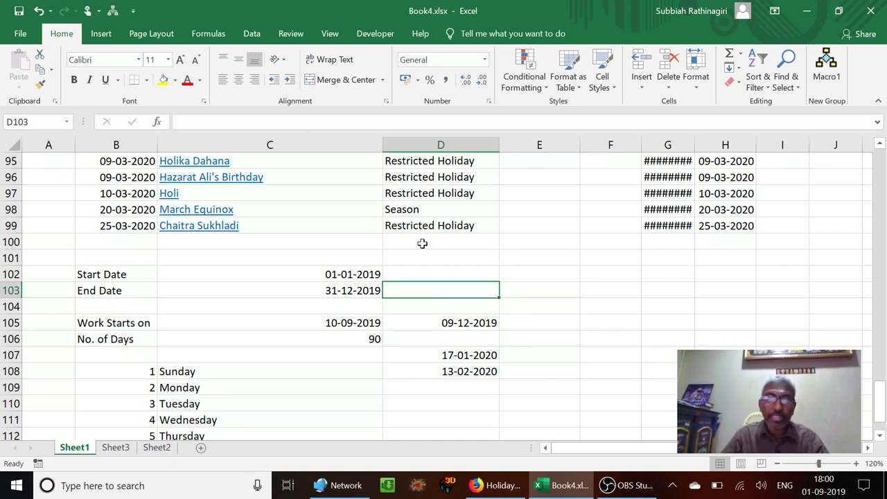
key("Left")
key("Up")
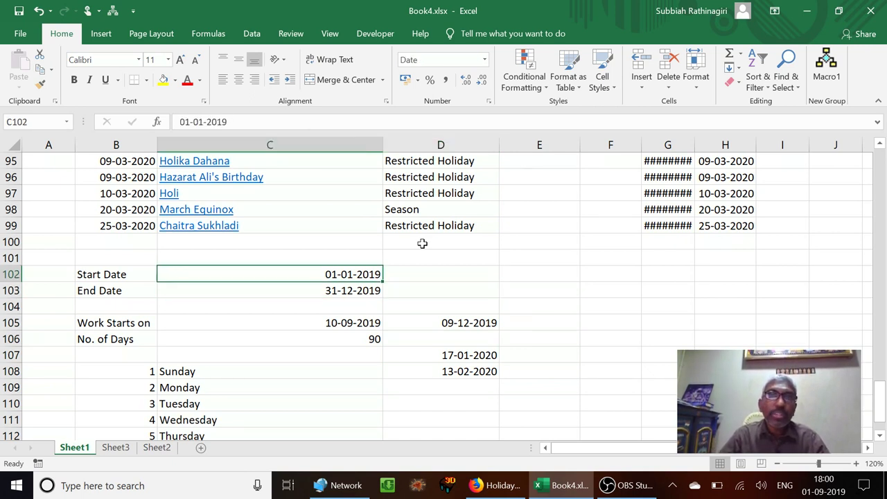
key("Down")
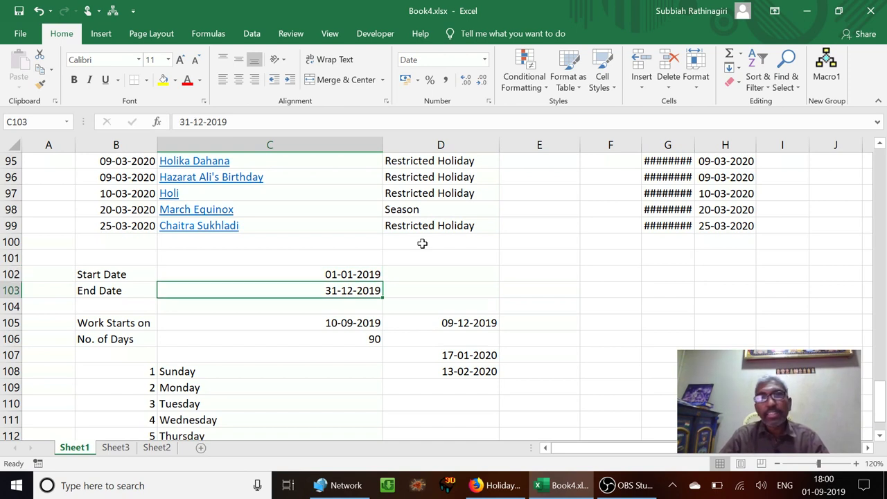
Begin a NETWORKDAYS.INTL formula in D103 with C102 as the start date and C103 as the end date
key("Right")
type("=")
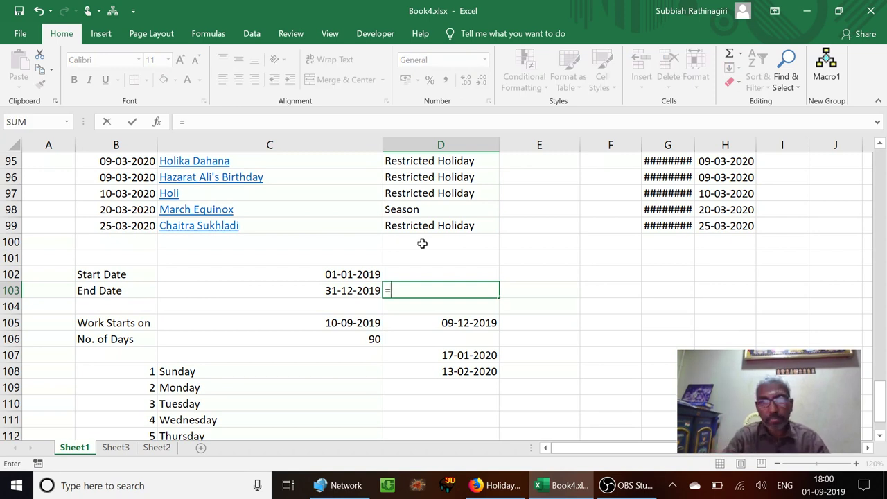
type("netw")
key("Down")
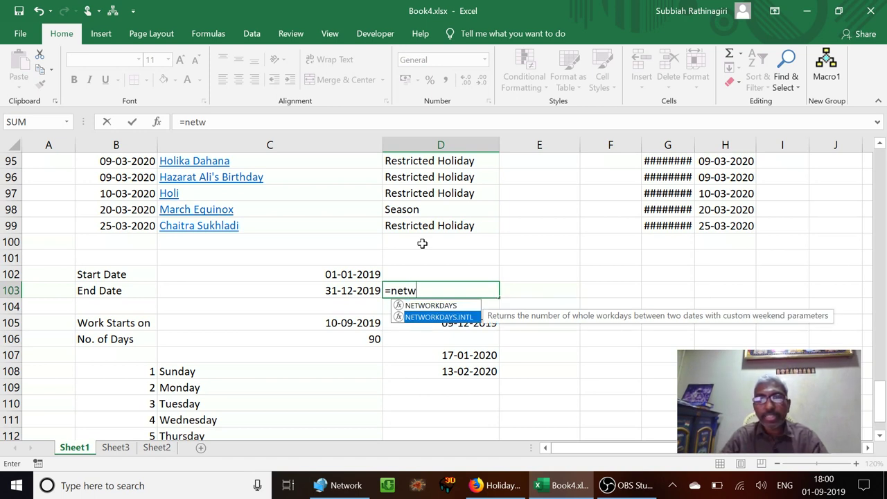
key("Tab")
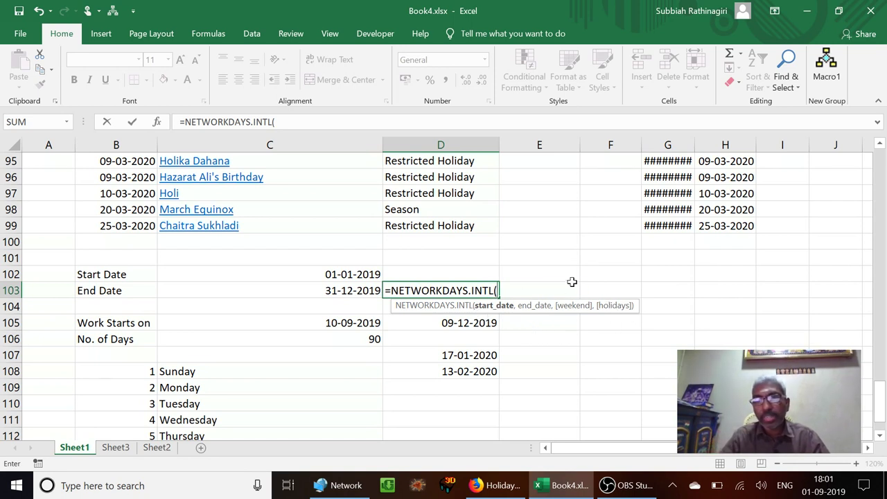
left_click(352, 274)
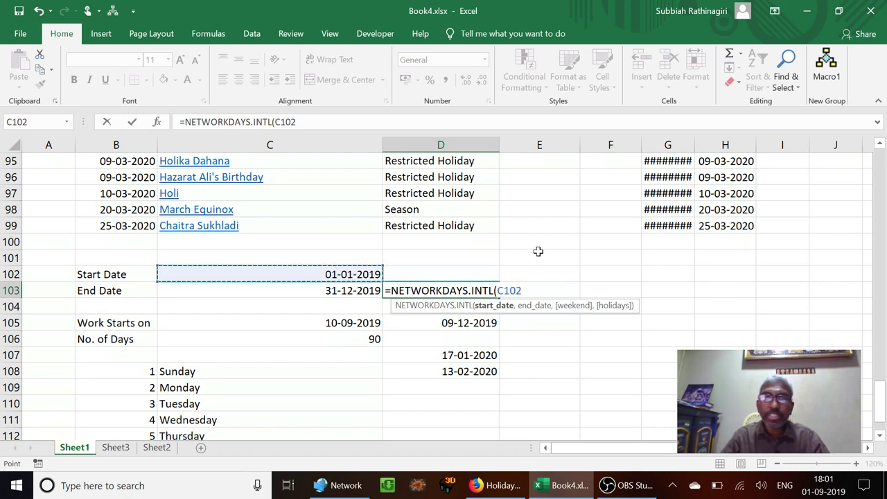
type(",")
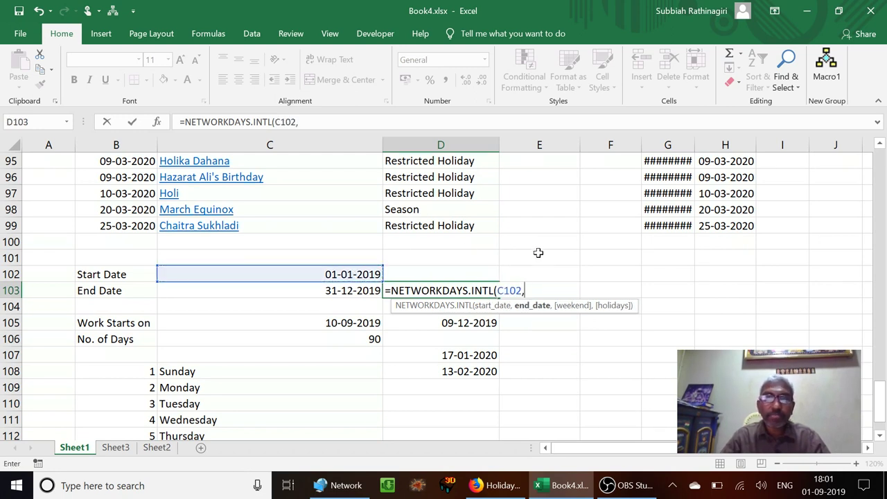
left_click(335, 291)
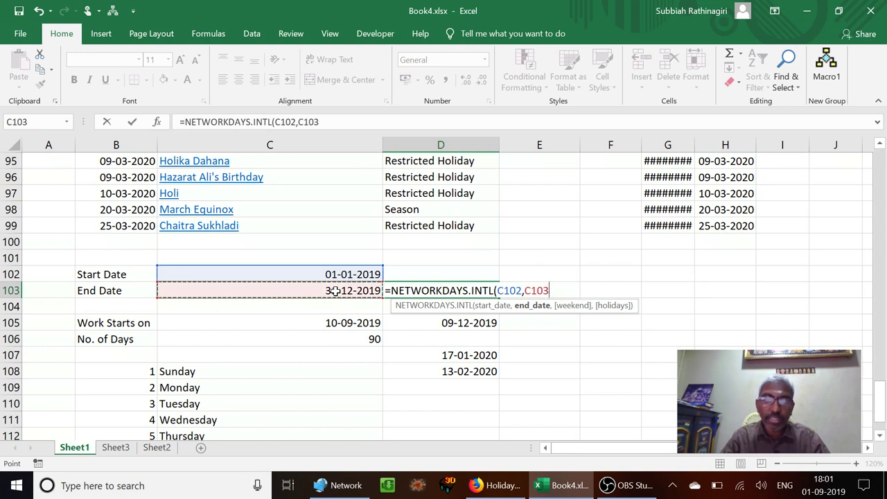
Add the custom weekend pattern "0100010" as the weekend argument of the NETWORKDAYS.INTL formula in D103
type(",")
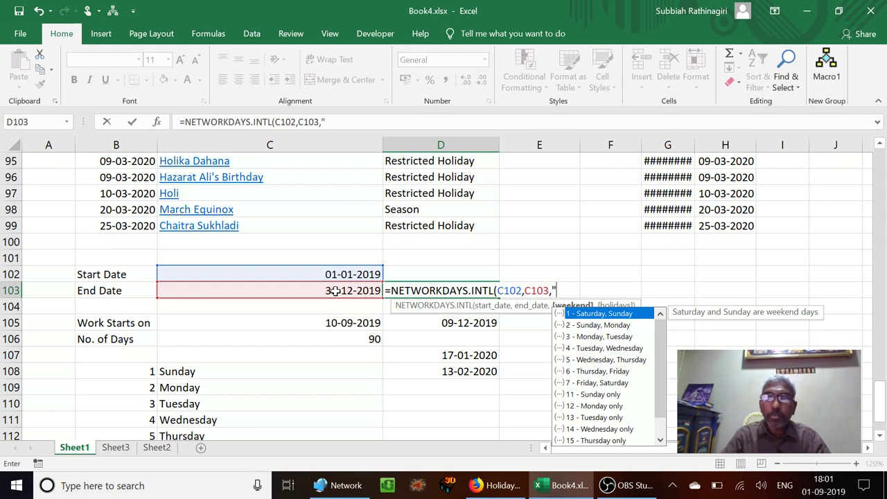
type("\"0")
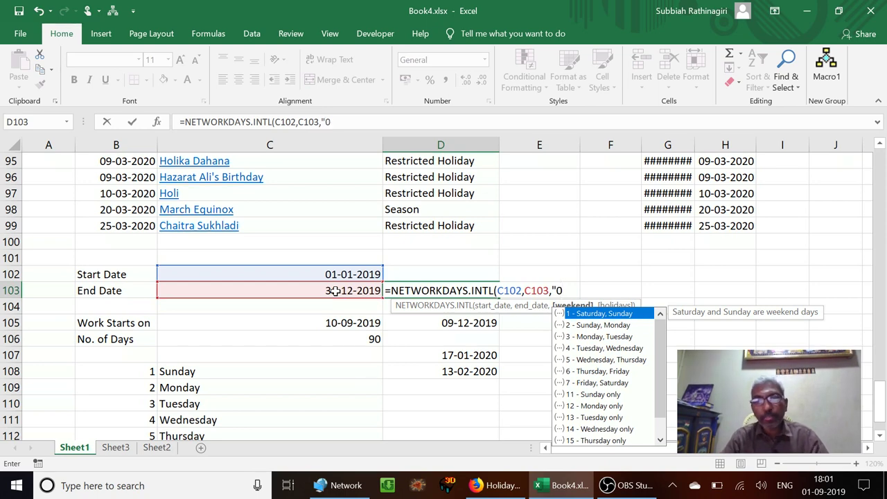
type("1")
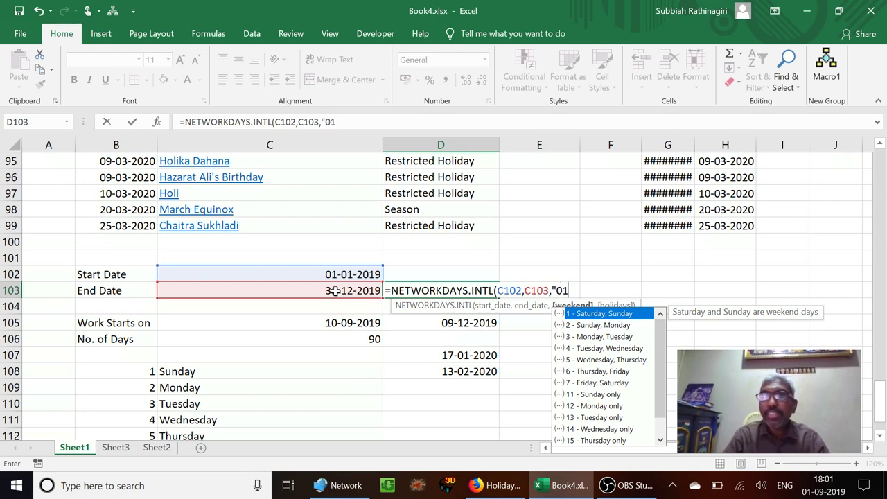
type("0001")
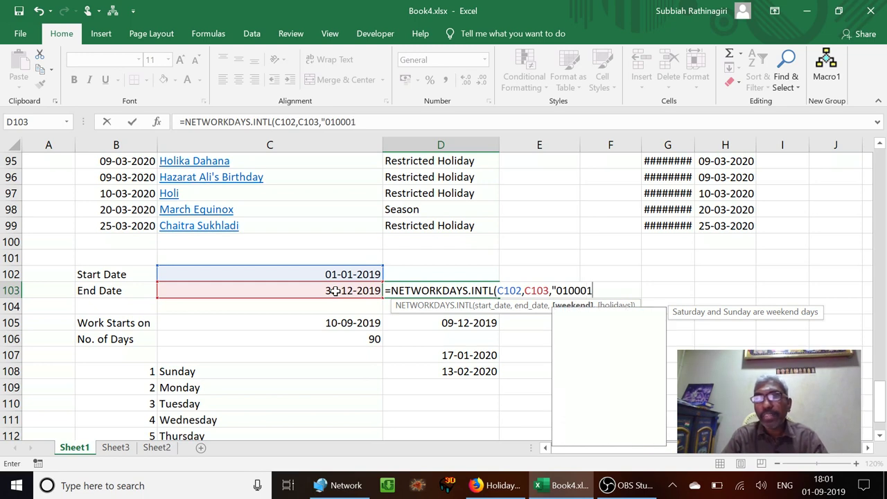
type("0\",")
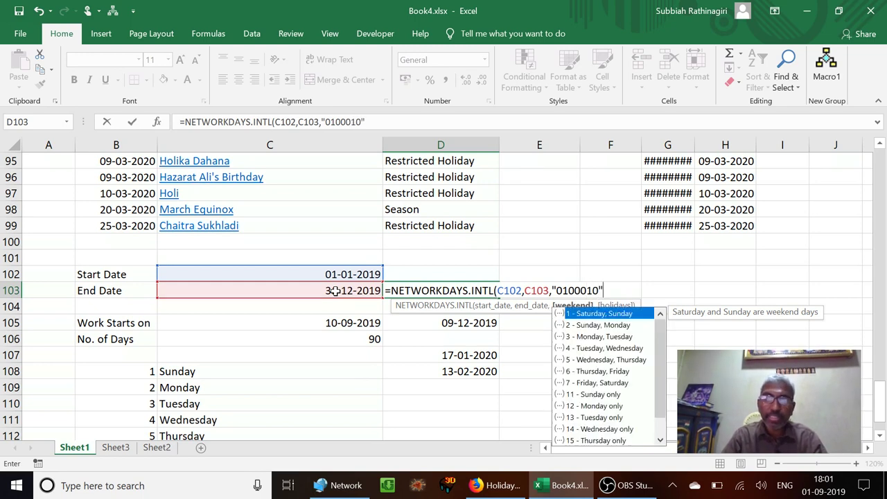
Add the holiday dates B12:B99 as the holidays argument and complete the NETWORKDAYS.INTL formula in D103
key("Left")
key("Left")
key("Left")
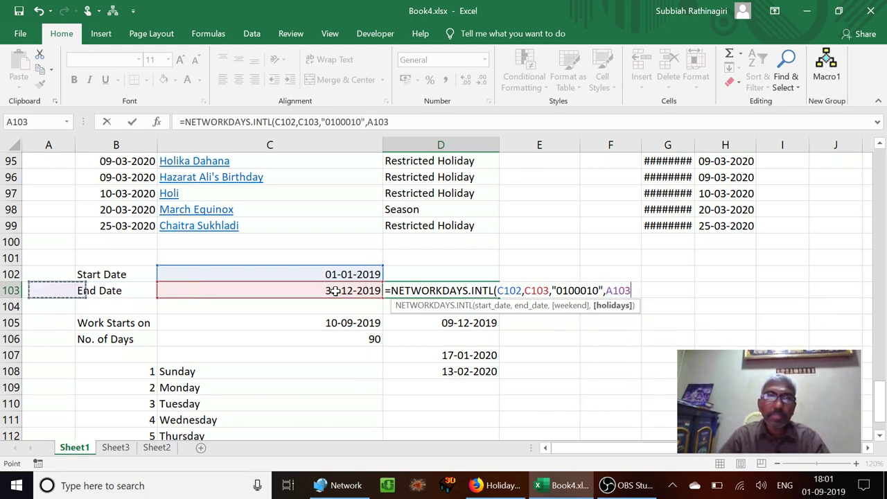
key("Right")
key("Right")
key("Left")
key("Up")
key("Up")
key("Up")
key("Up")
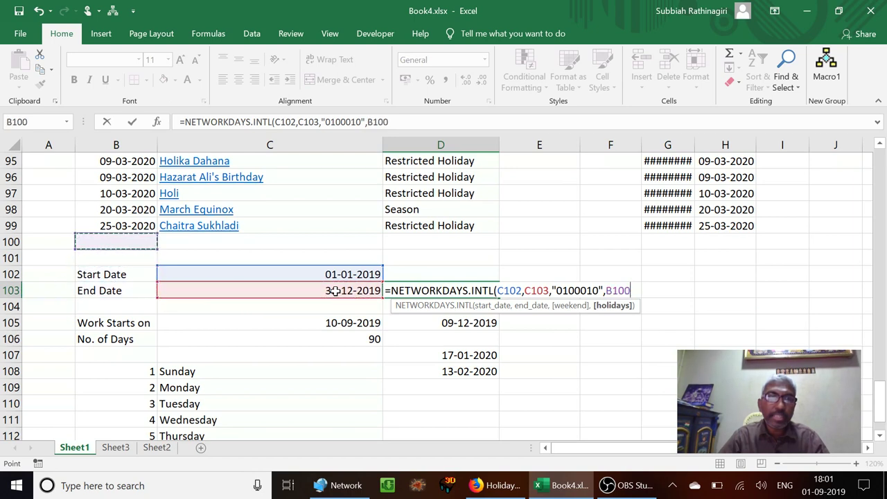
key("ctrl+shift+Up")
key("shift+Down")
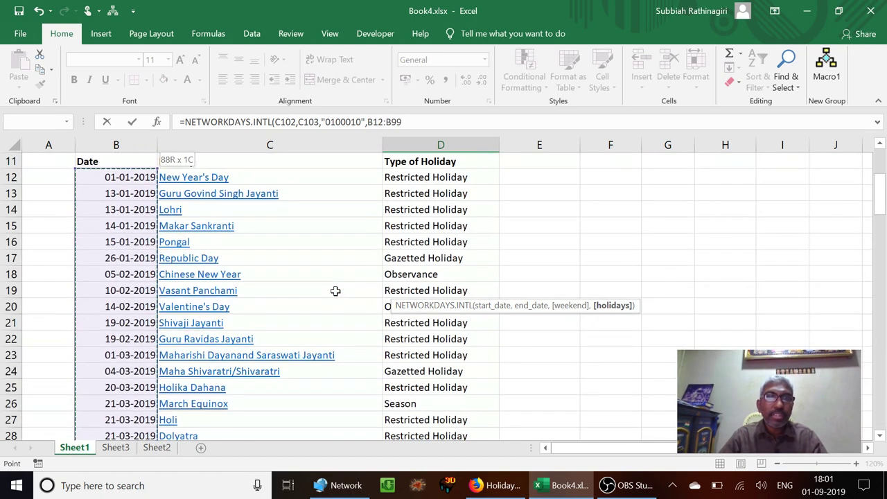
type(")")
key("Return")
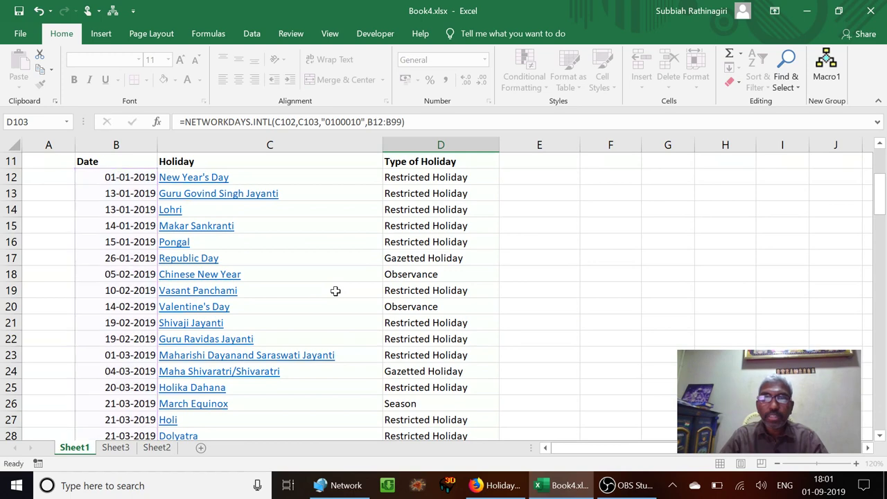
Review the NETWORKDAYS.INTL result in D103 and the WORKDAY.INTL formulas in D107 and D108
key("Down")
key("Down")
key("Down")
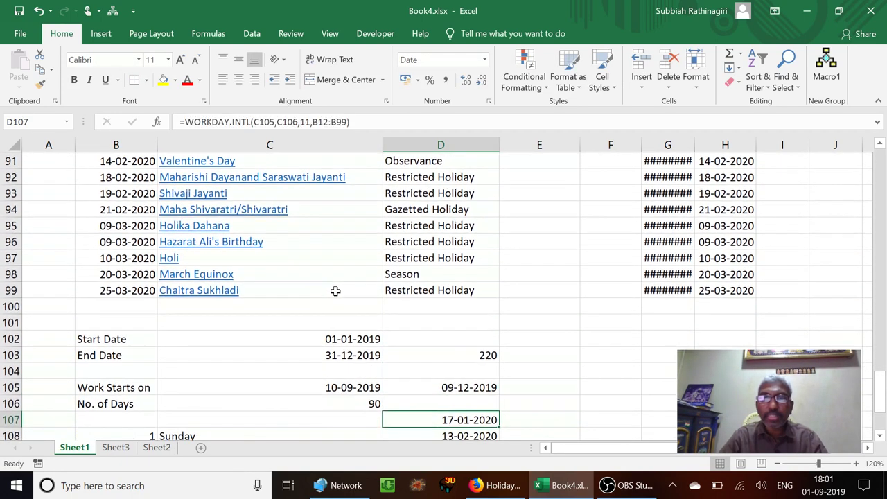
key("Down")
key("Up")
key("Up")
key("Up")
key("Up")
key("Up")
key("Up")
Calculate the total days between the start and end dates in E103 with the formula =C103-C102
key("Right")
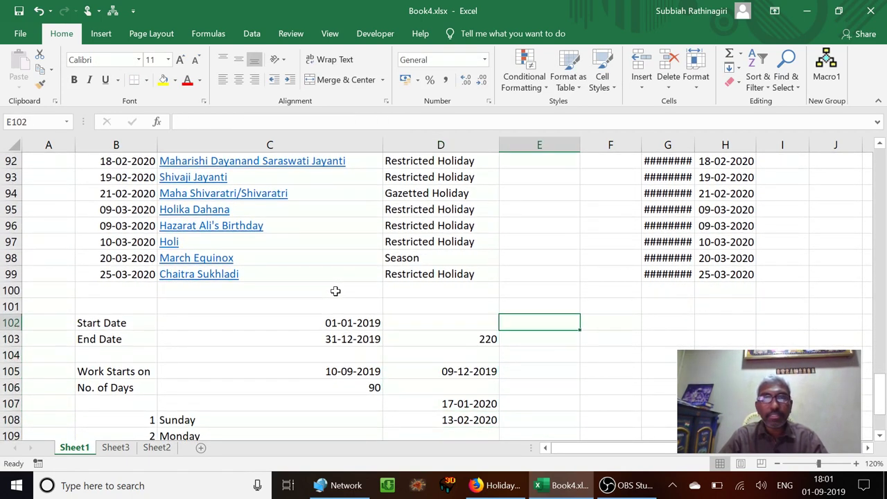
key("Down")
type("=")
key("Left")
key("Left")
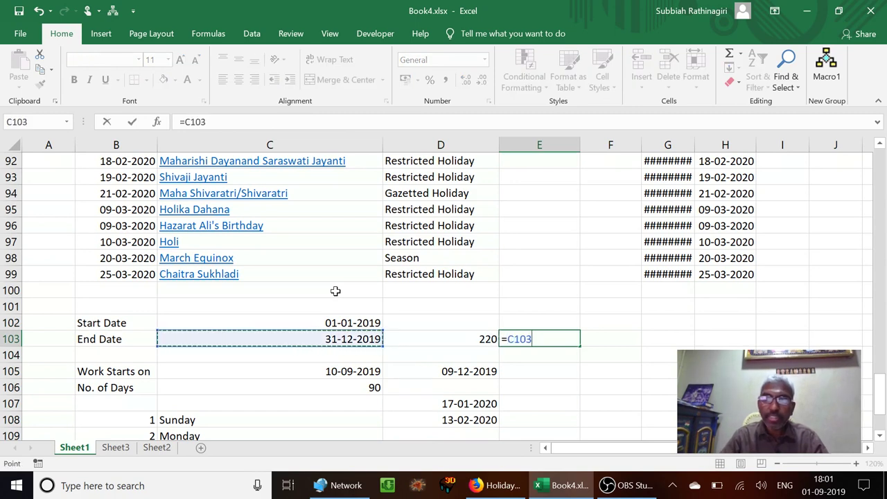
type("-")
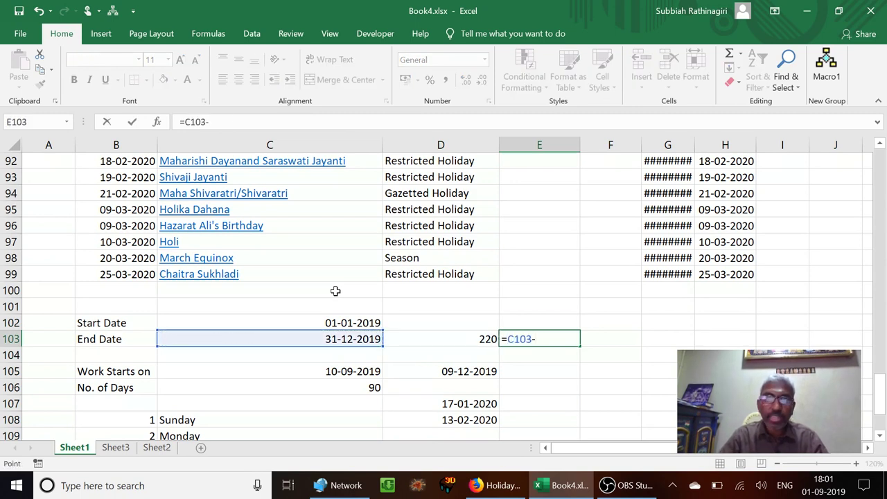
key("Up")
key("Left")
key("Left")
key("Return")
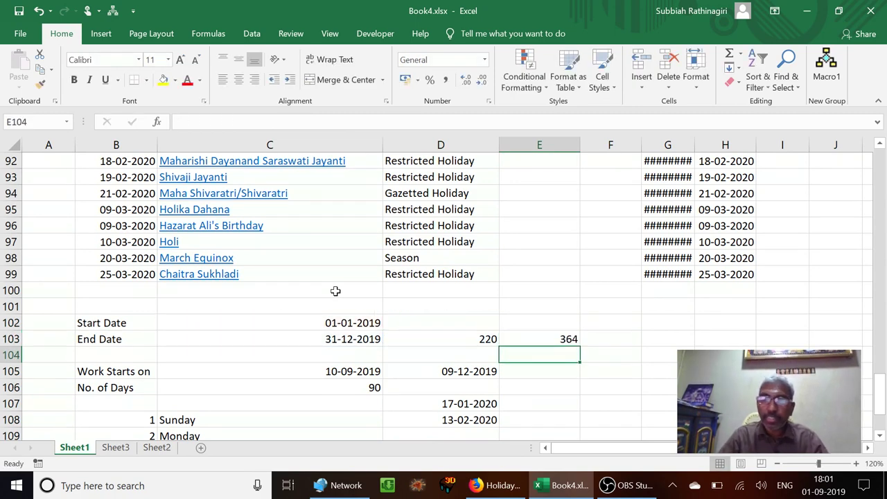
Compare the working-day count in D103 with the date difference in E103, and examine the WORKDAY.INTL formula in D108
key("Up")
key("Left")
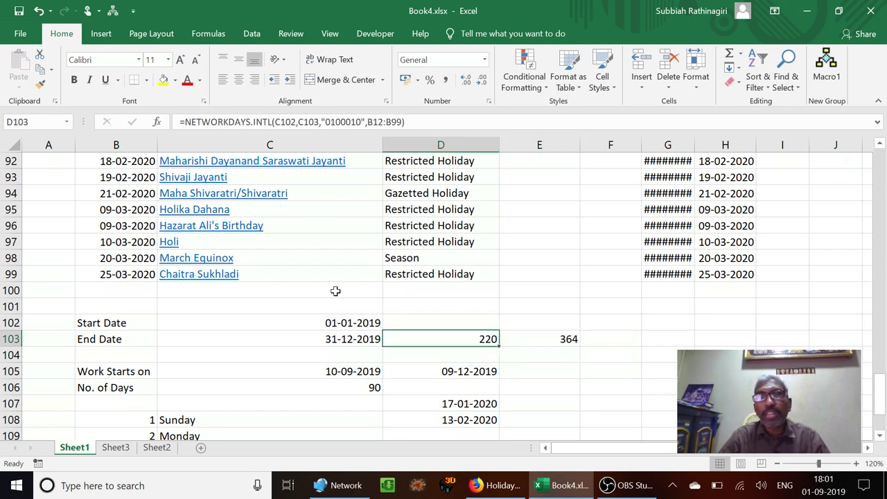
key("Up")
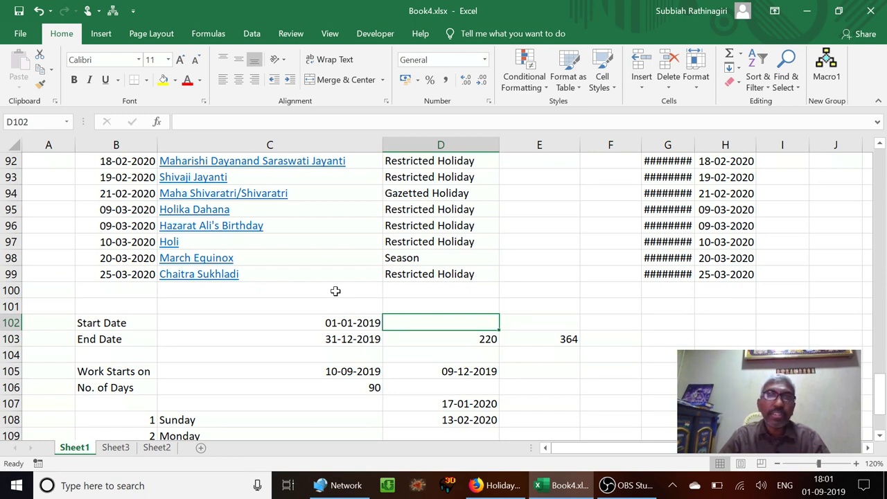
key("Down")
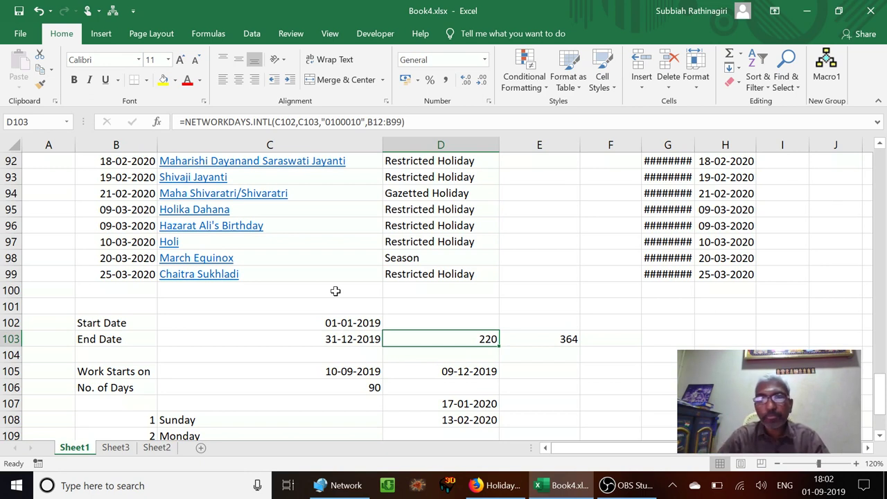
key("Down")
key("Down")
key("Down")
key("Down")
key("Down")
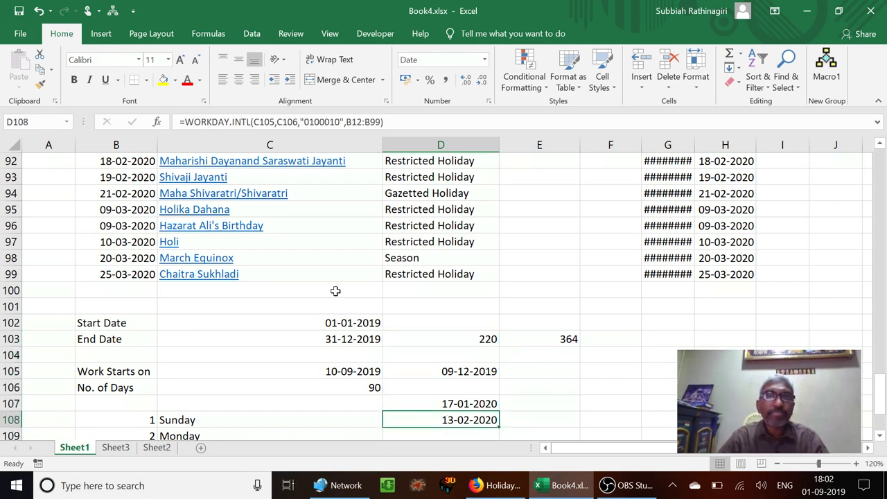
key("Up")
key("Up")
key("Up")
key("Up")
key("Up")
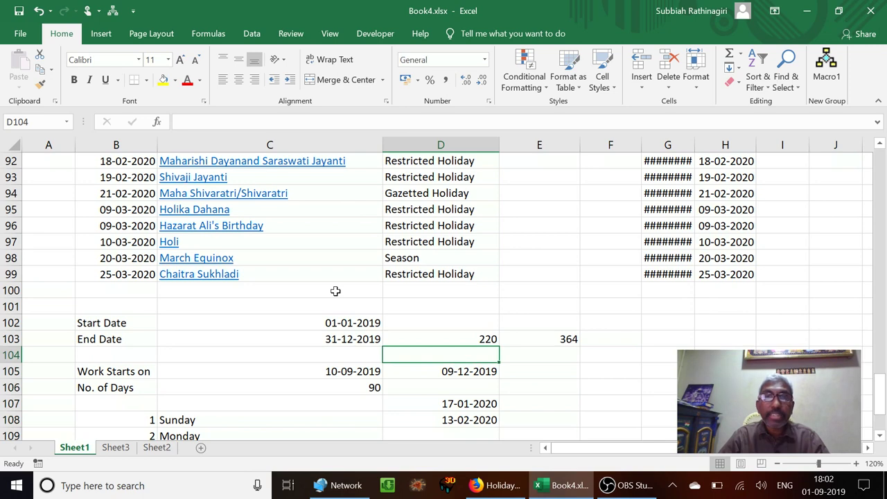
Make the function names Workday.intl() and networkdays.intl() in C8:C9 bold
key("Up")
key("Up")
key("Up")
key("Up")
key("ctrl+Up")
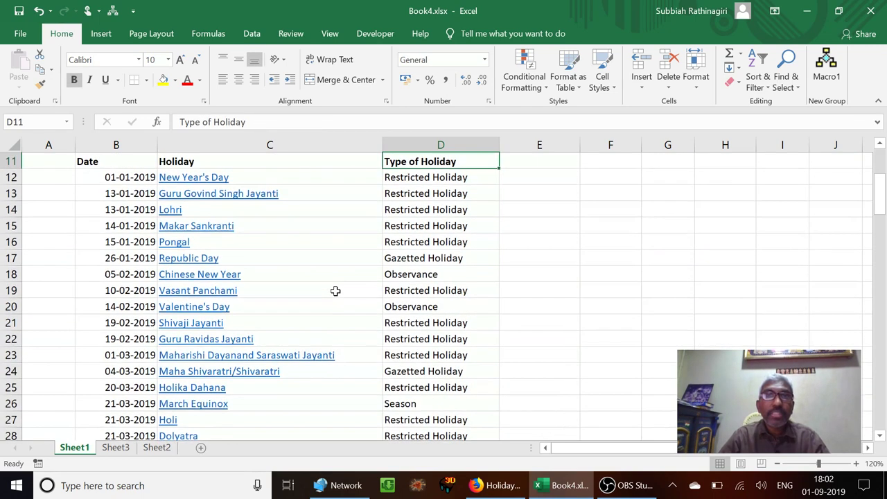
key("Up")
key("Up")
key("Up")
key("Up")
key("Up")
key("Up")
key("Down")
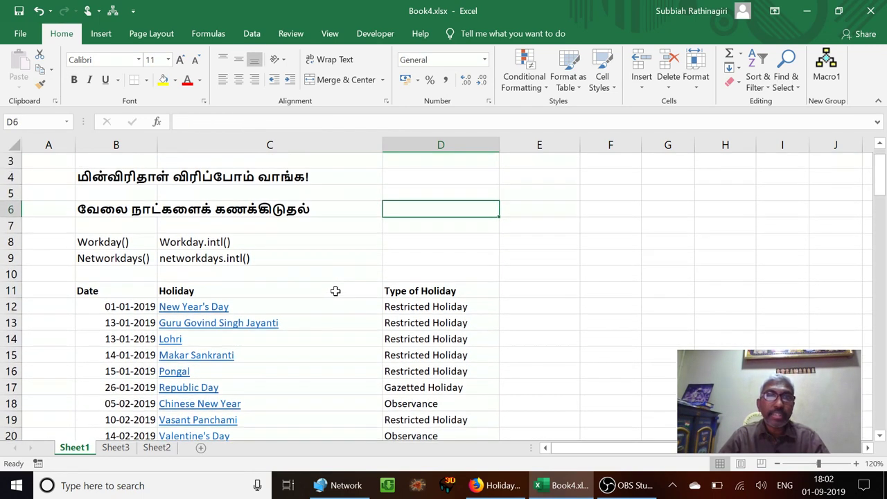
key("Down")
key("Down")
key("Left")
key("Left")
key("Right")
key("shift+Down")
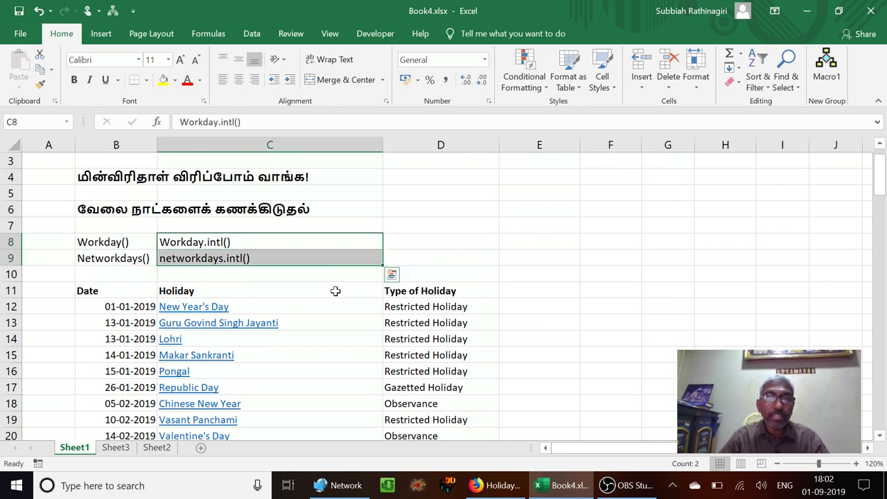
key("ctrl+b")
key("Up")
key("Down")
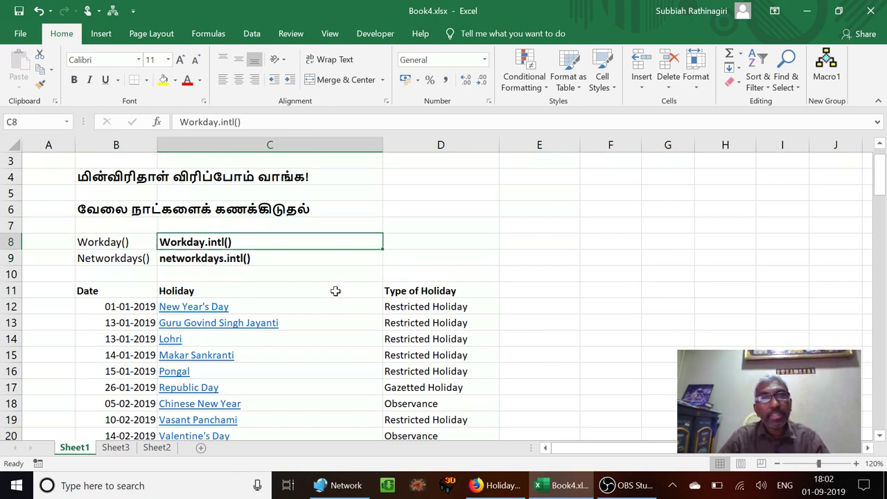